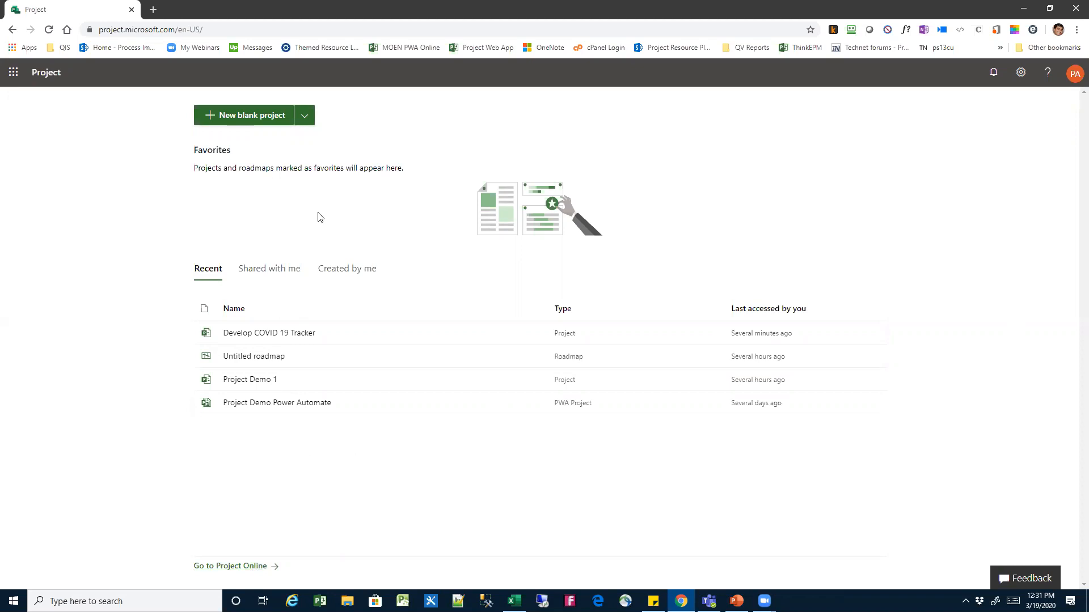
Create a new blank project
left_click(306, 118)
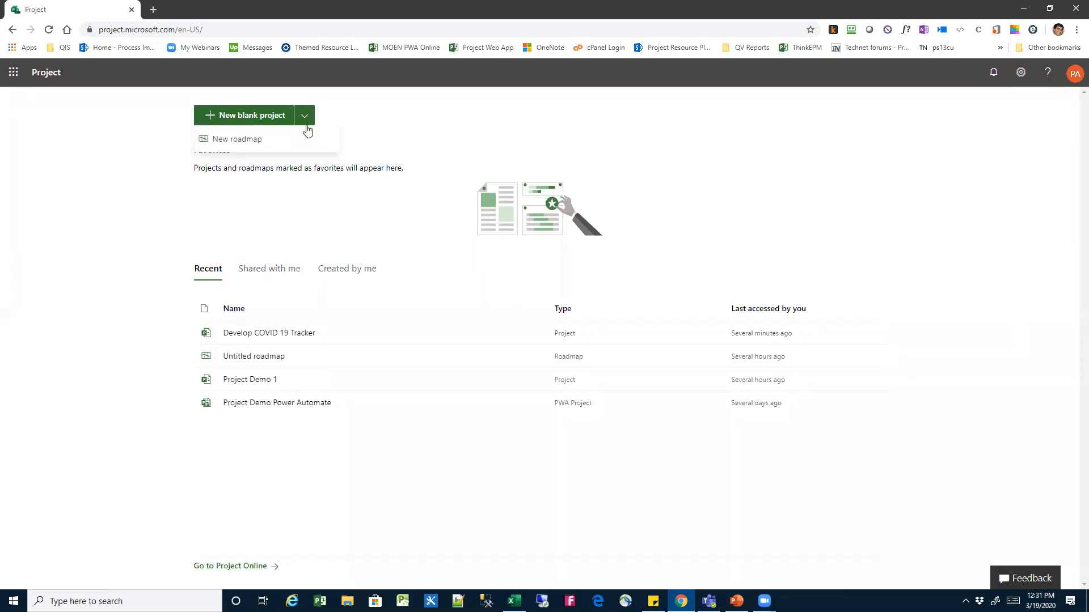
left_click(378, 116)
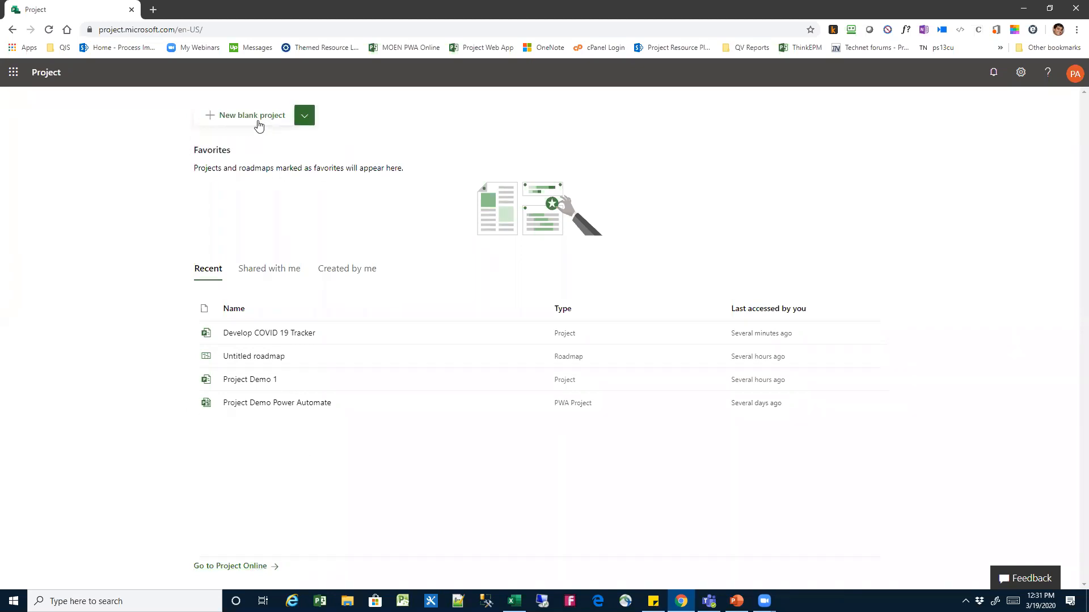
left_click(257, 116)
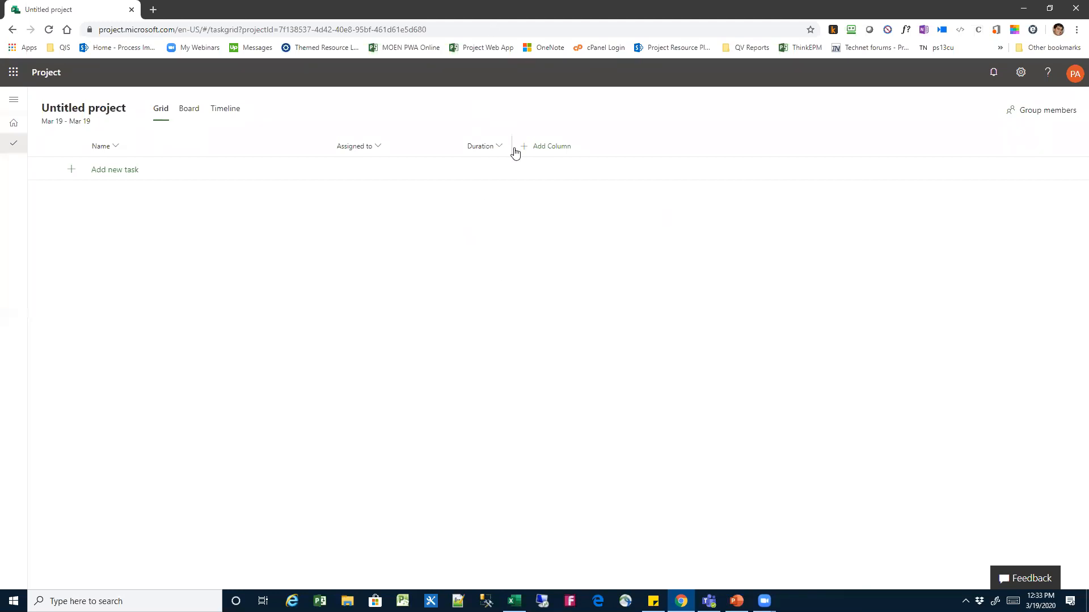
Rename the untitled project as "Demo for PMINEO" and close its details
left_click(117, 113)
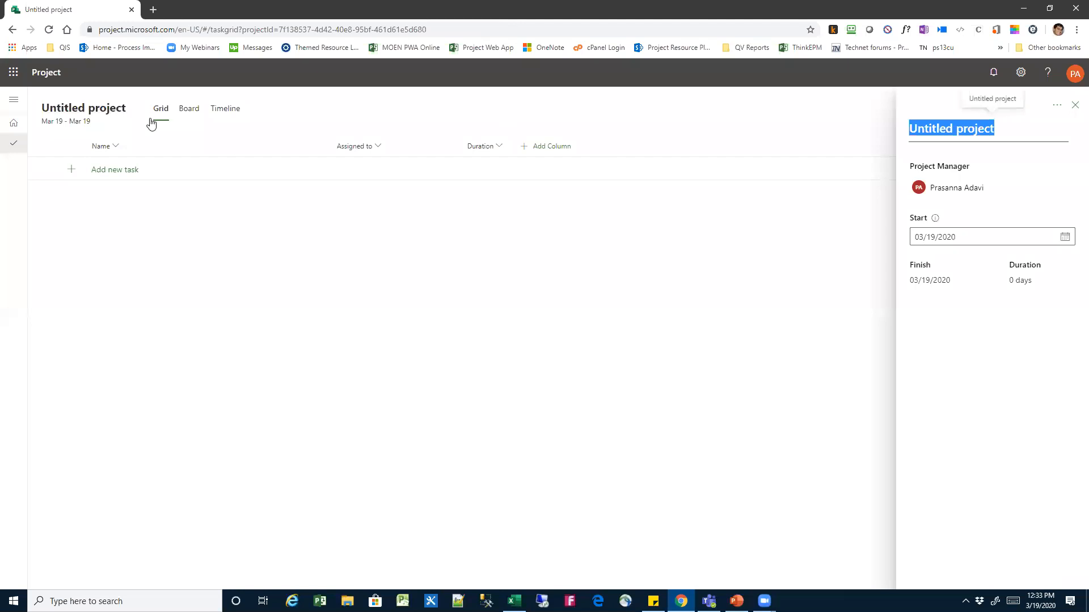
left_click(1013, 127)
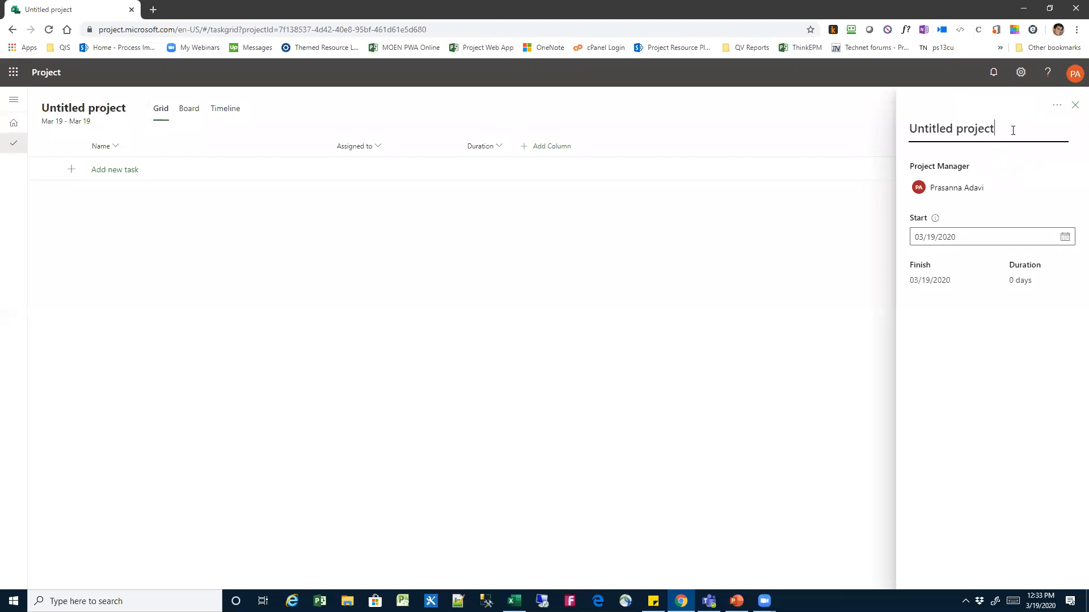
left_click_drag(994, 128, 906, 128)
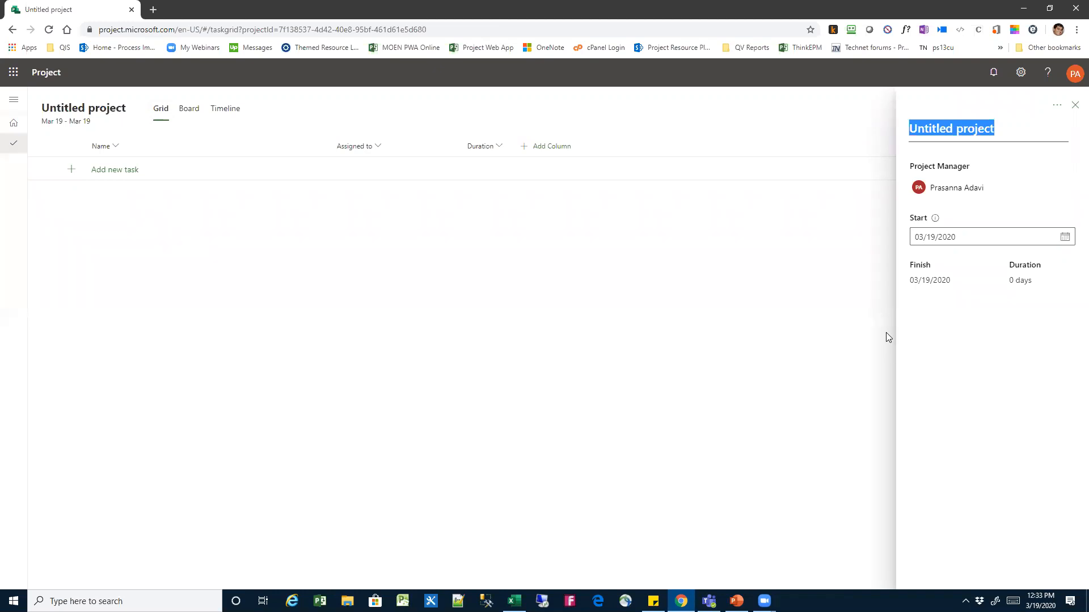
type("Demo for ")
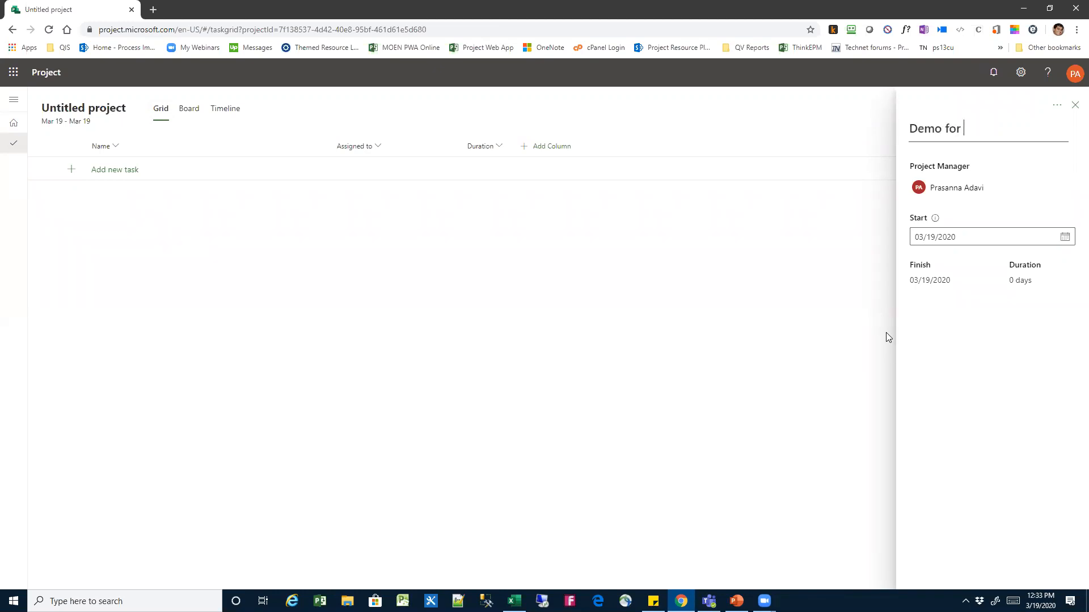
type("PMINEO")
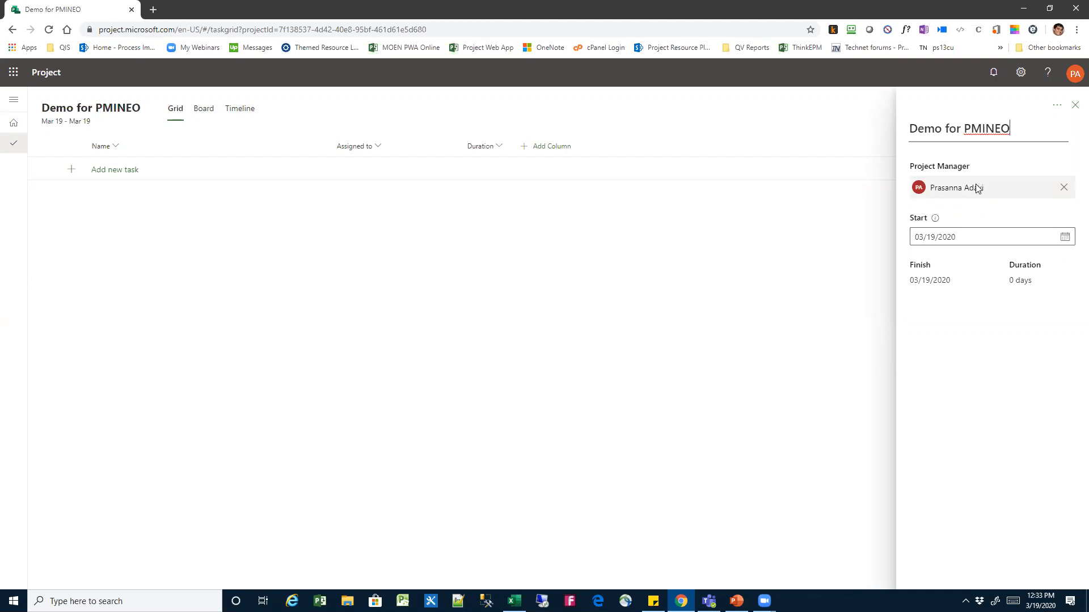
left_click(962, 236)
left_click(992, 233)
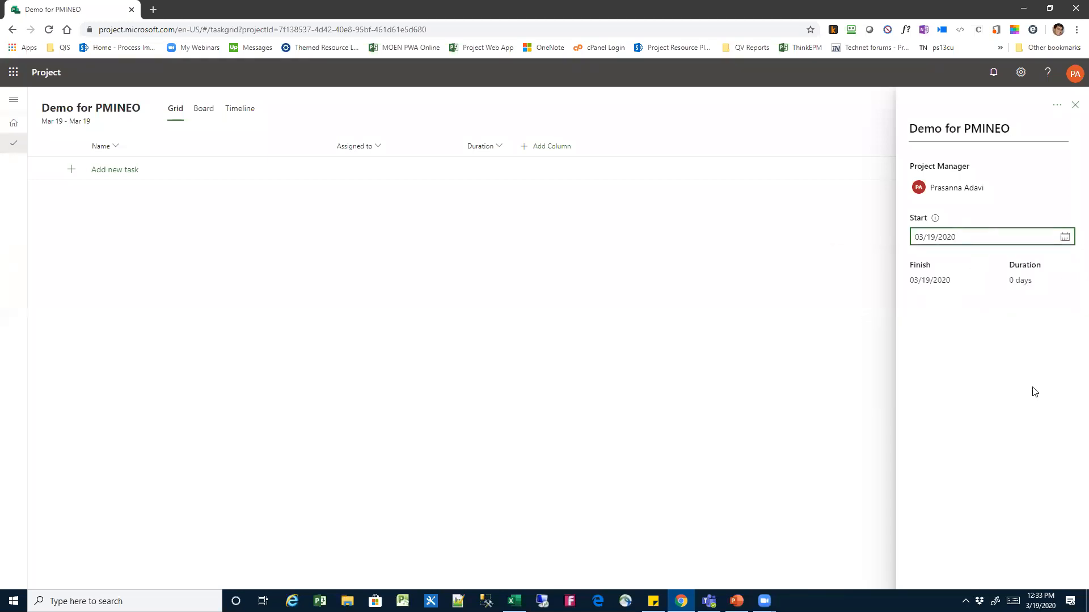
left_click(838, 293)
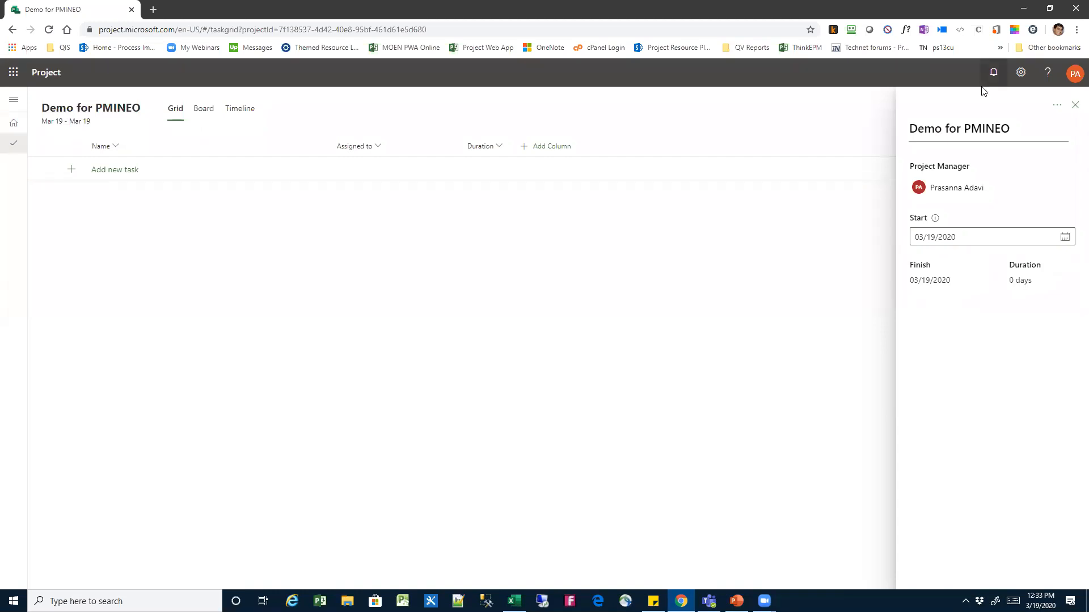
left_click(1075, 106)
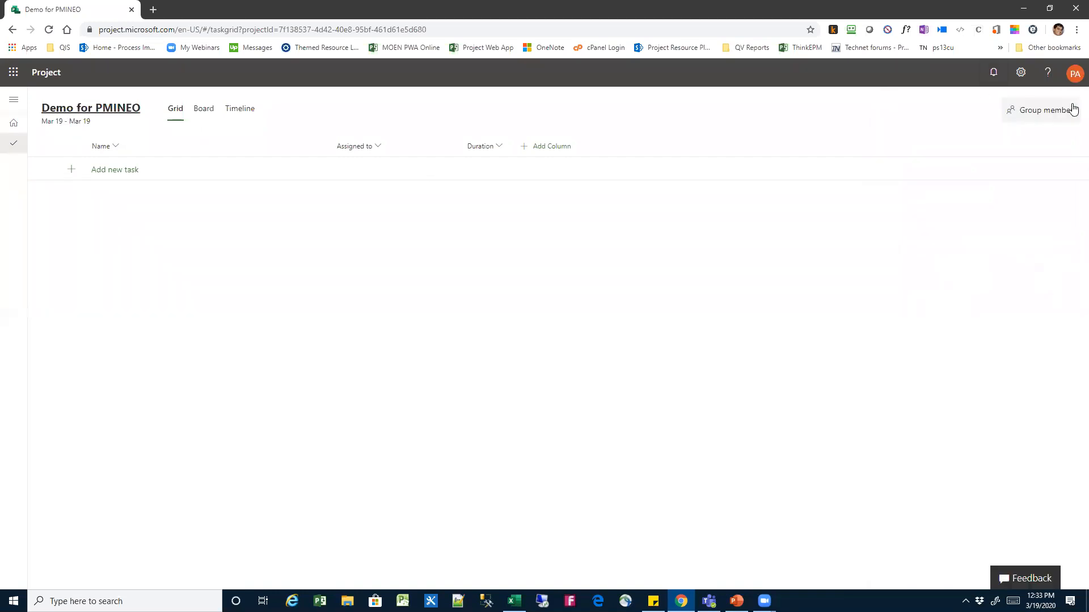
Add two tasks to the project grid named "Define Scope" and "define design"
left_click(102, 172)
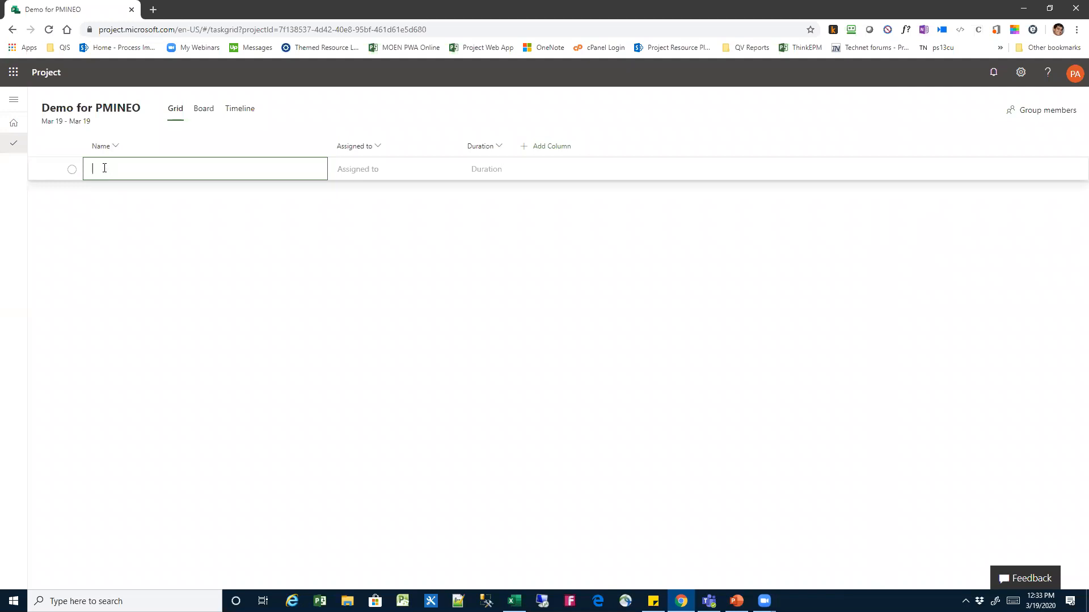
type("Define Scope")
key("Return")
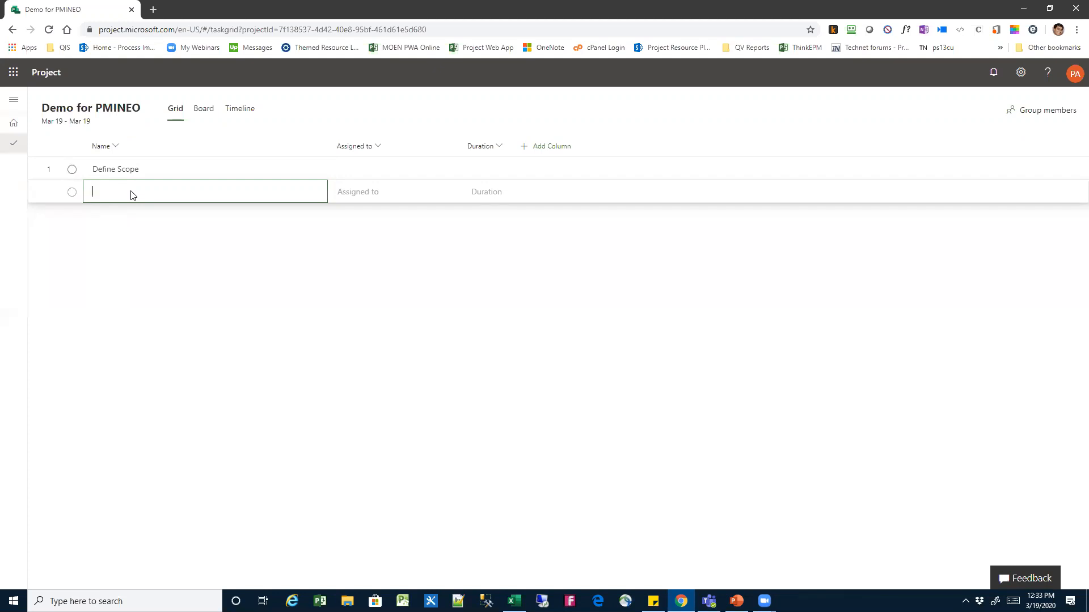
type("define design")
key("Return")
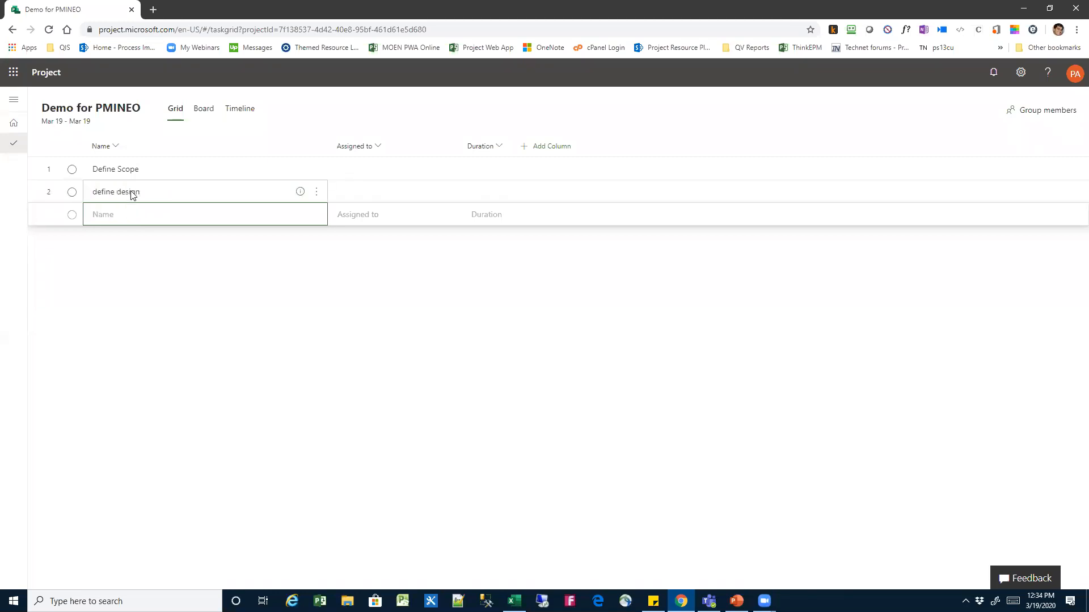
Add two more tasks named "definen functional specx" and "define tech specs" below define design
type("definen functional specx")
key("Return")
type("defi")
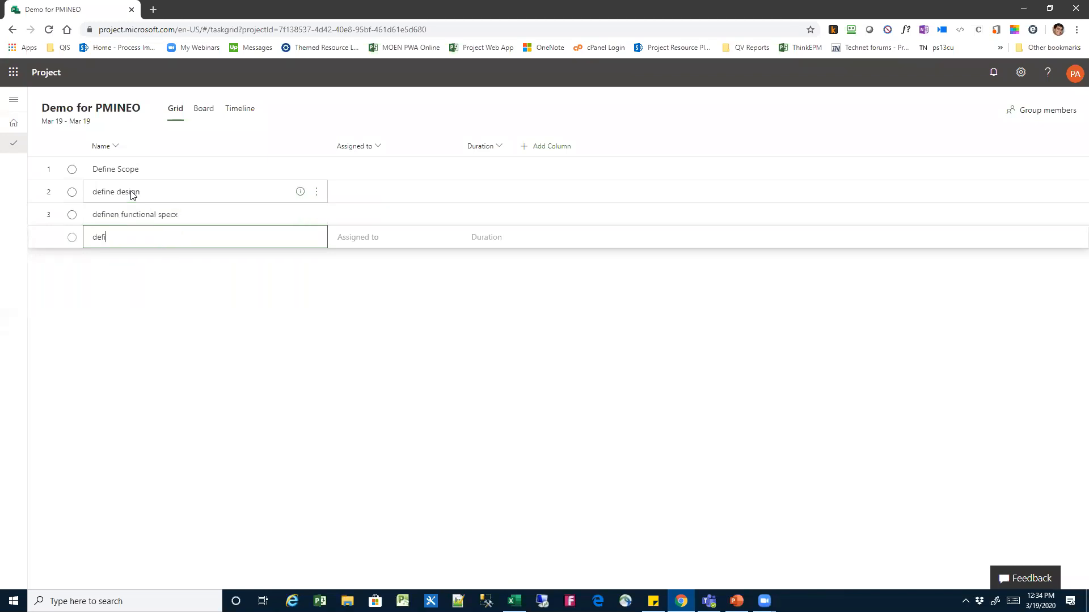
type("ne tech specs")
key("Return")
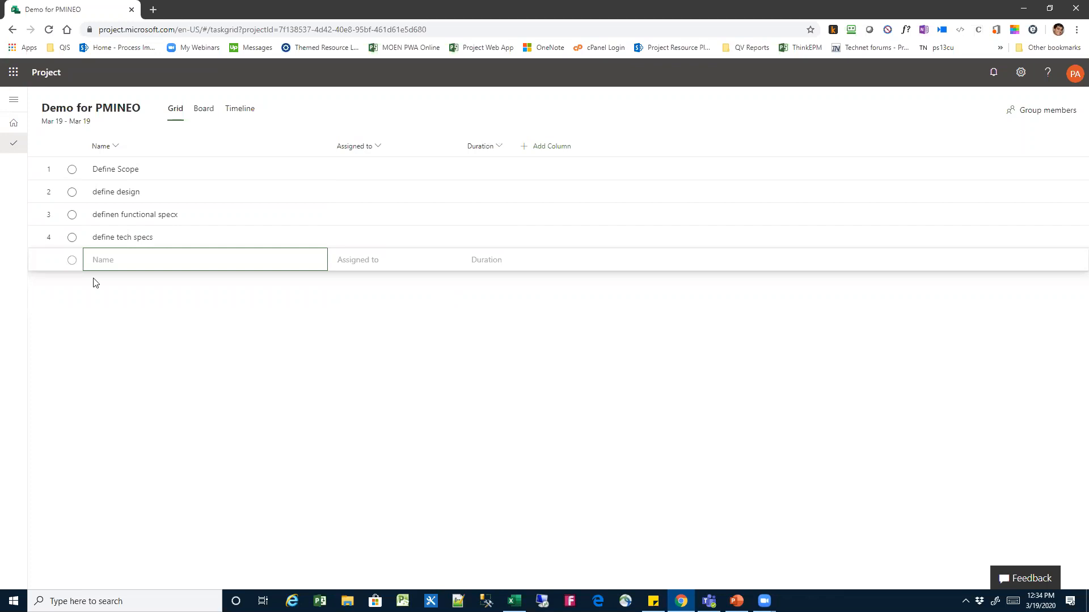
left_click(138, 267)
Insert a task named "Scope" above the Define Scope task
left_click(158, 177)
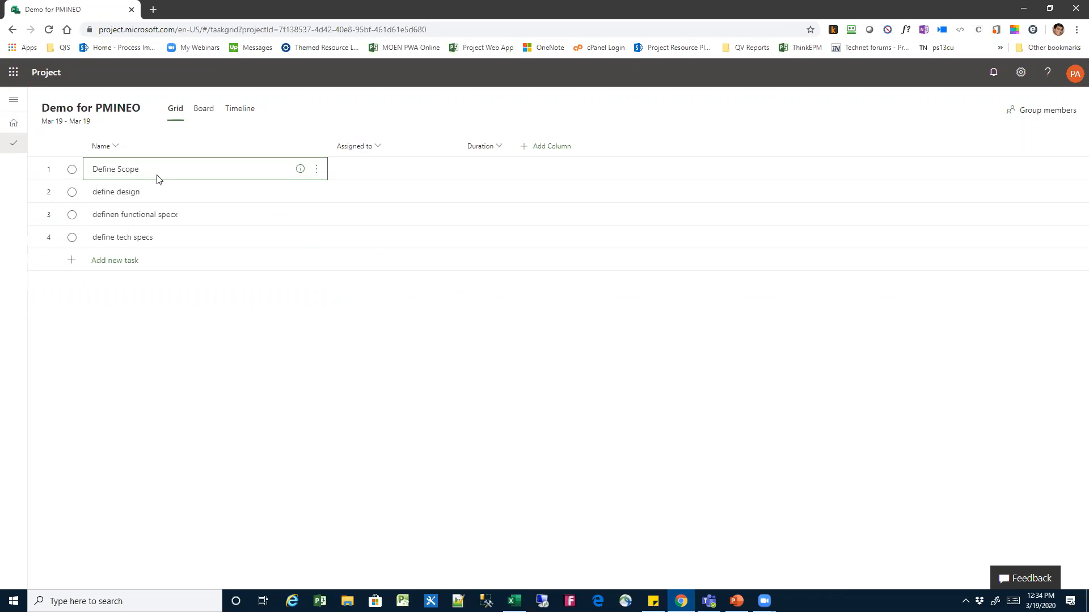
key("Insert")
left_click(87, 173)
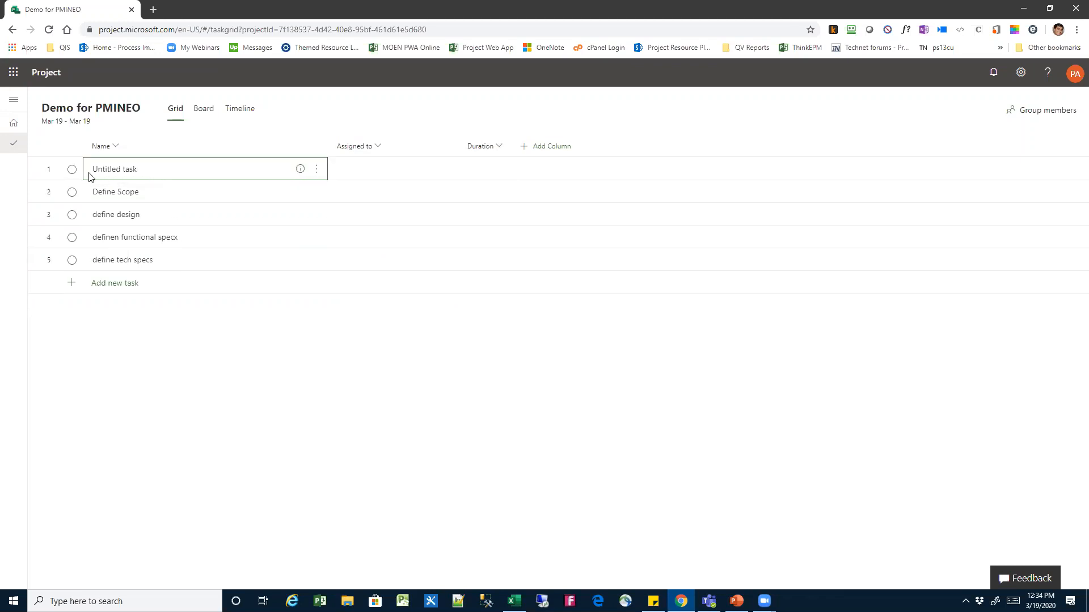
type("Scope")
Make Define Scope a subtask of the Scope task
left_click(171, 195)
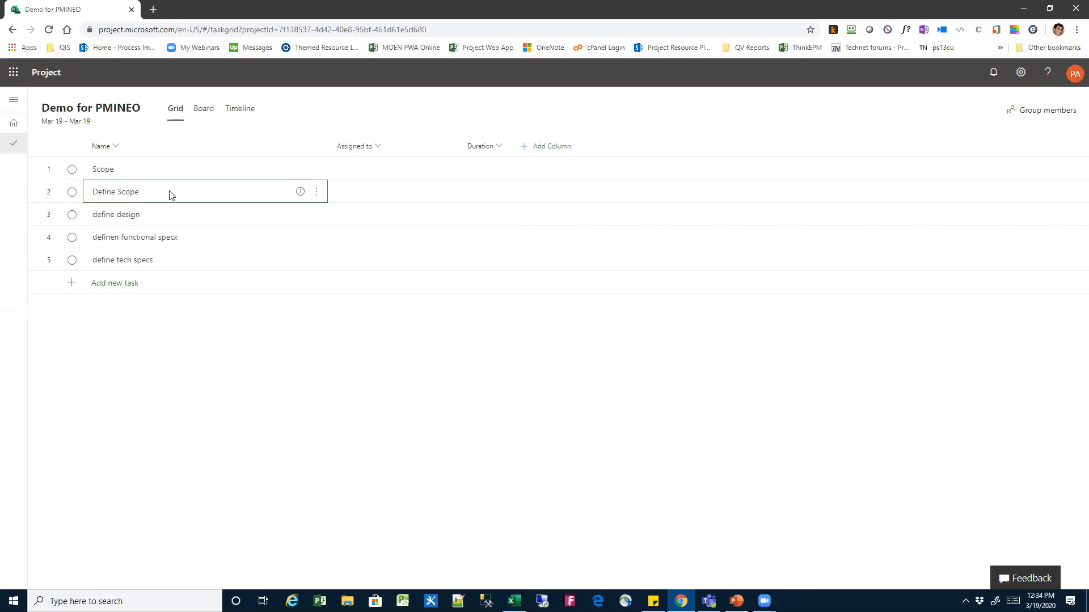
left_click(317, 192)
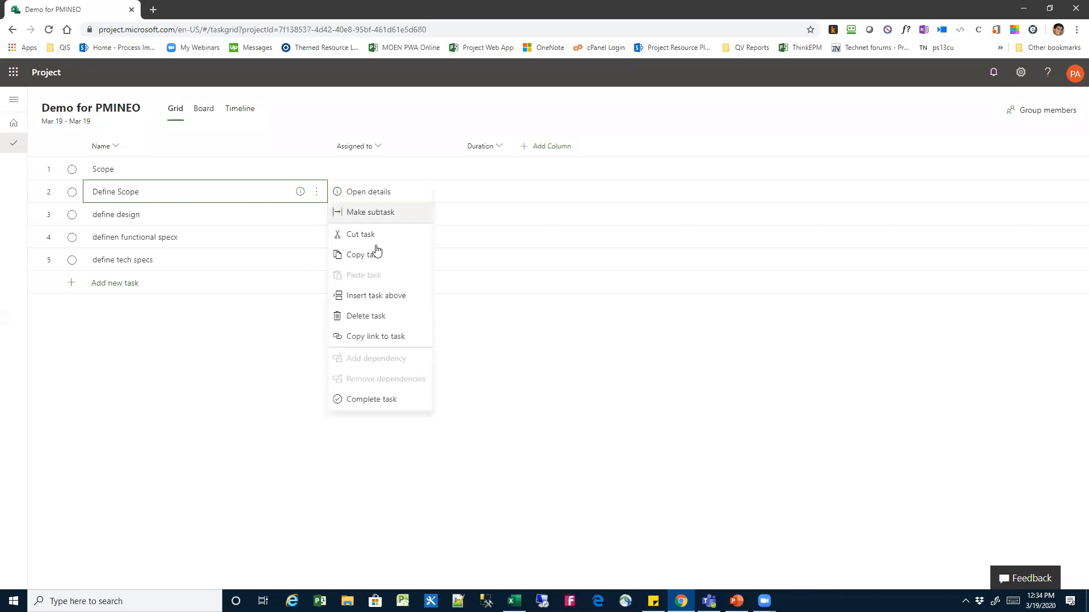
left_click(394, 213)
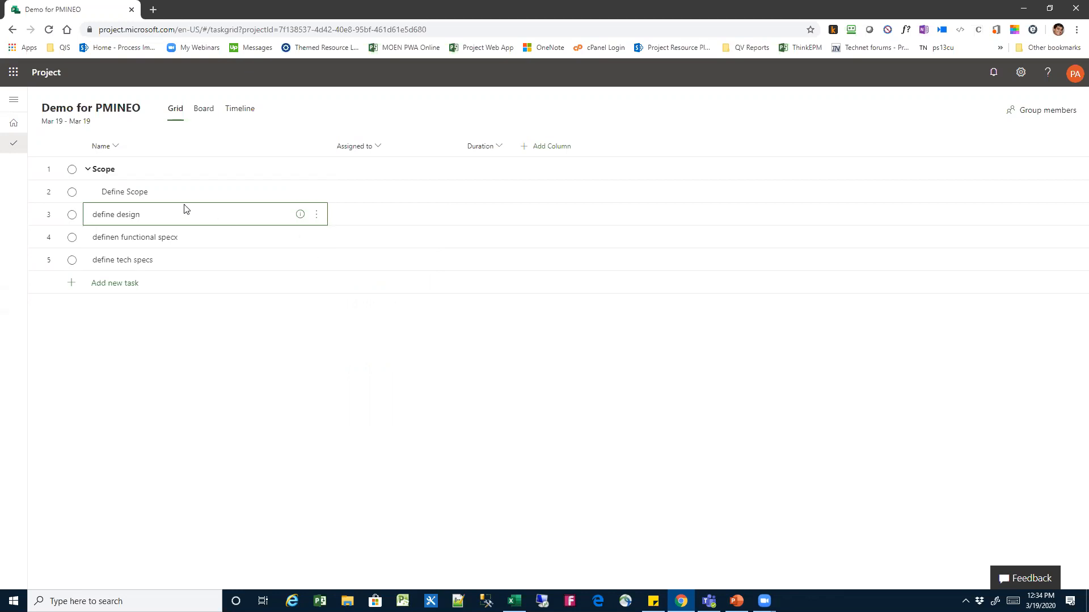
Insert a task named "Design" above define design and promote it to the same level as Scope
left_click(196, 247, "shift")
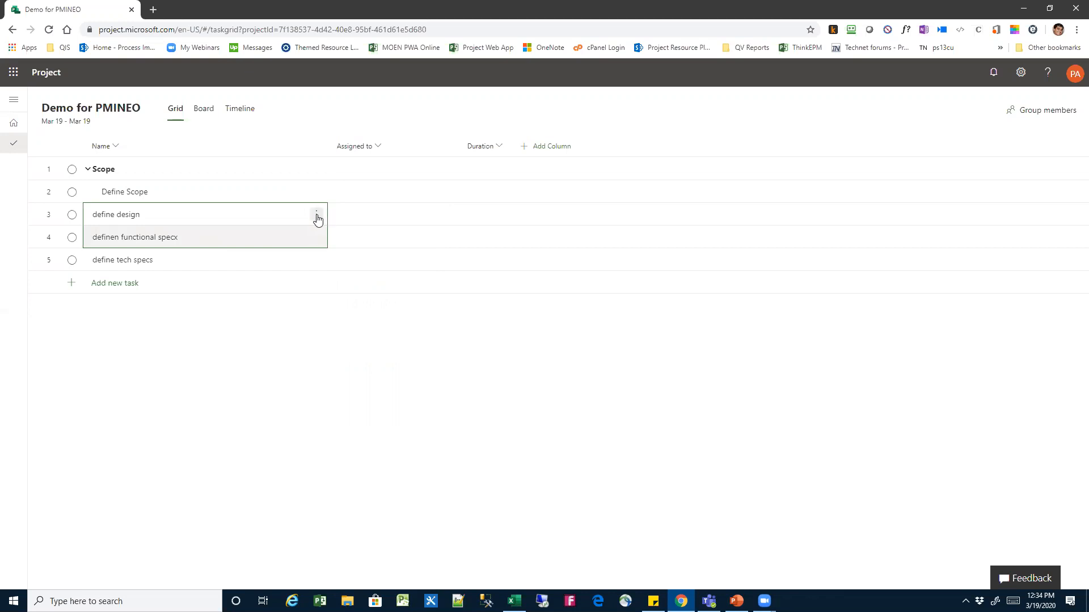
left_click(204, 215)
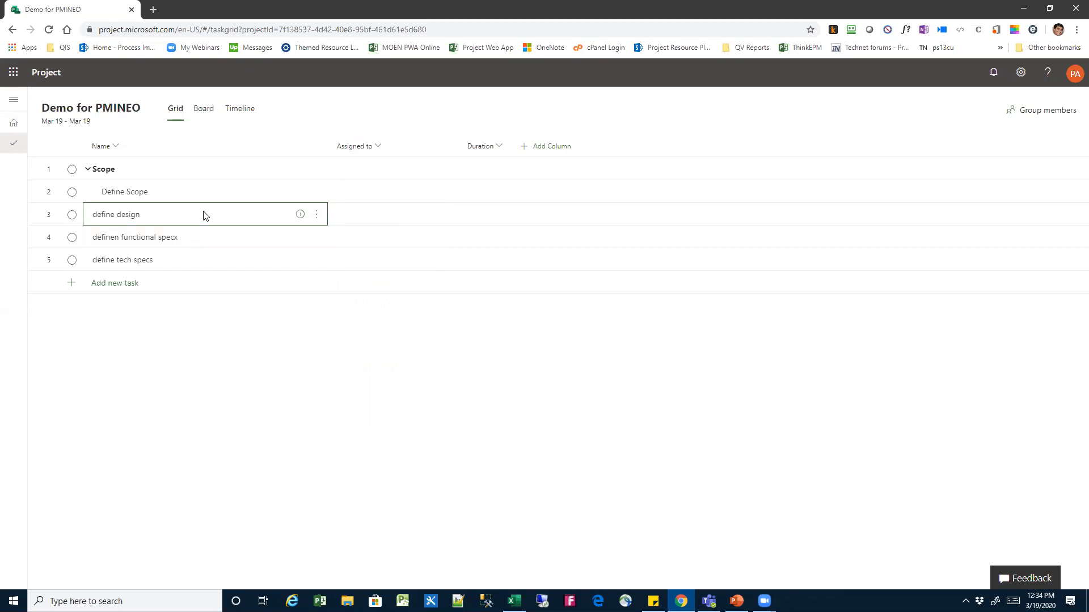
key("Insert")
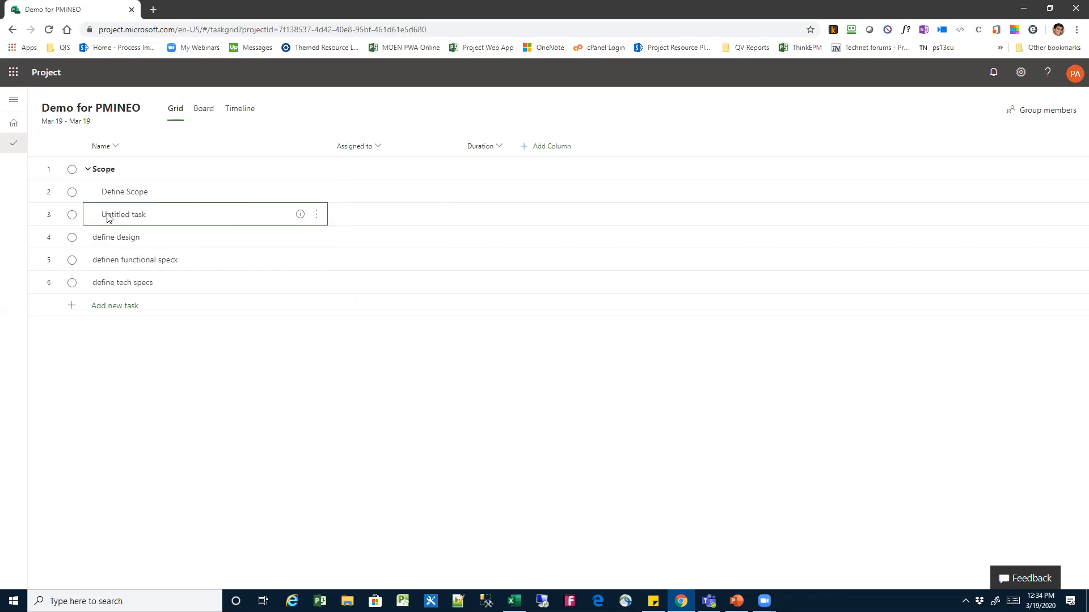
left_click(159, 218)
key("BackSpace")
key("BackSpace")
key("BackSpace")
key("BackSpace")
key("BackSpace")
key("BackSpace")
key("BackSpace")
key("BackSpace")
key("BackSpace")
key("BackSpace")
key("BackSpace")
key("BackSpace")
type("Design")
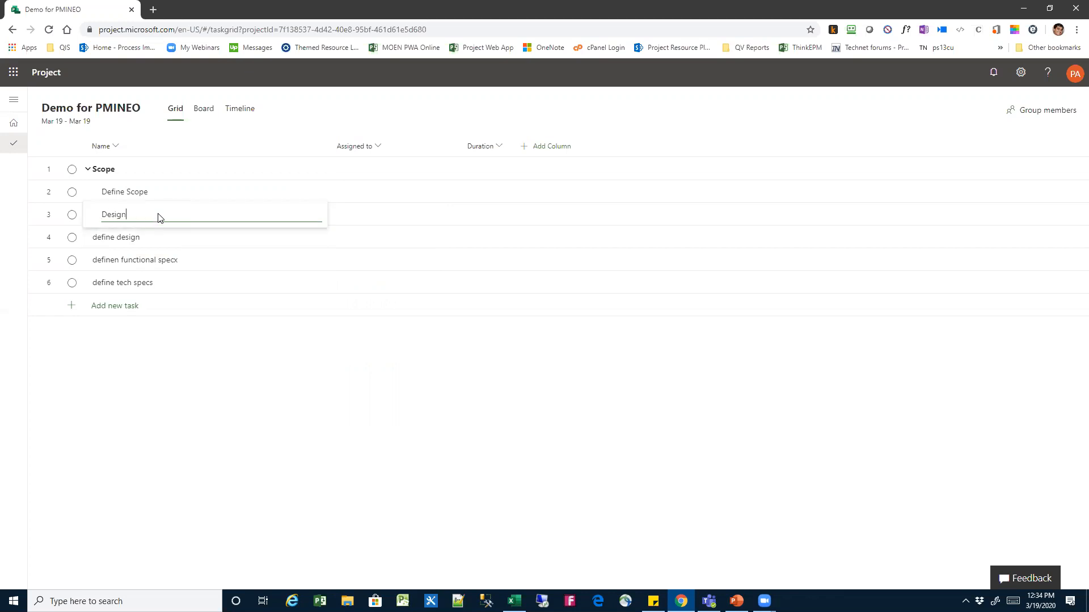
left_click(194, 215)
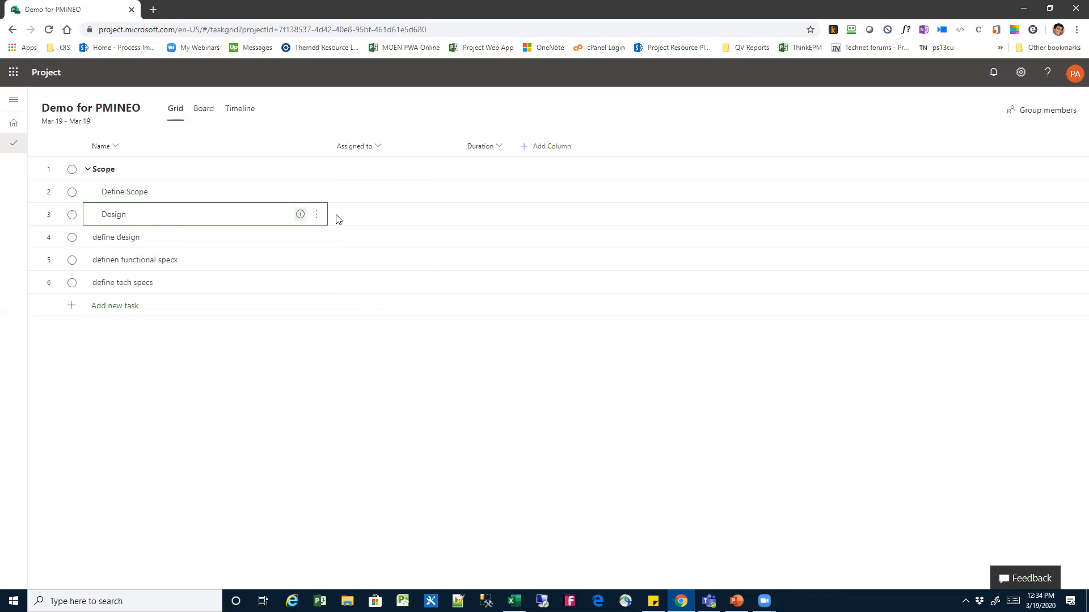
left_click(316, 215)
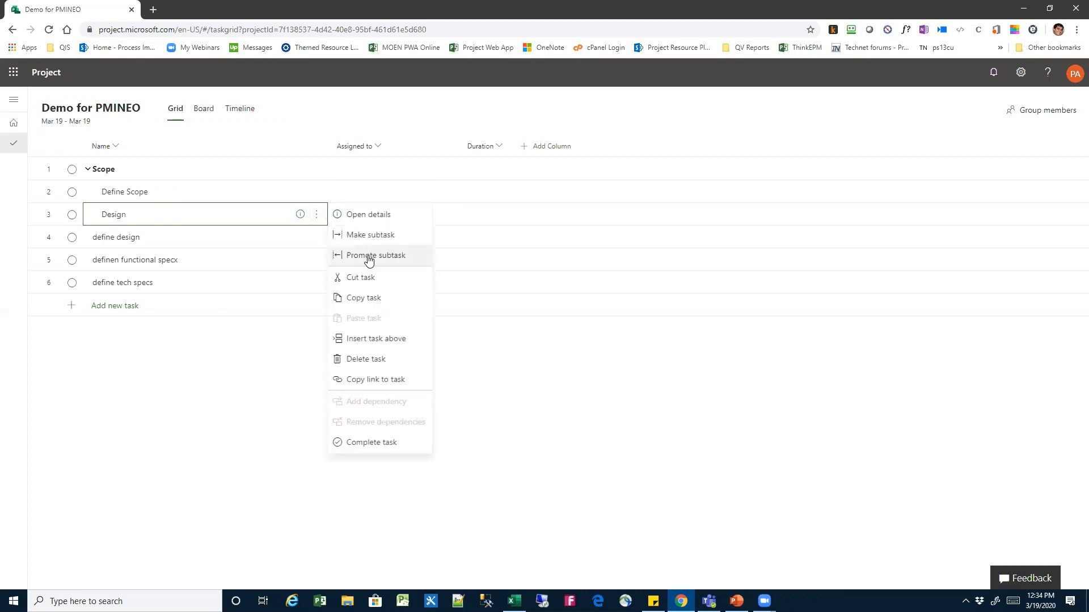
key("Escape")
Make the define design and definen functional specx tasks subtasks of Design
left_click(173, 237)
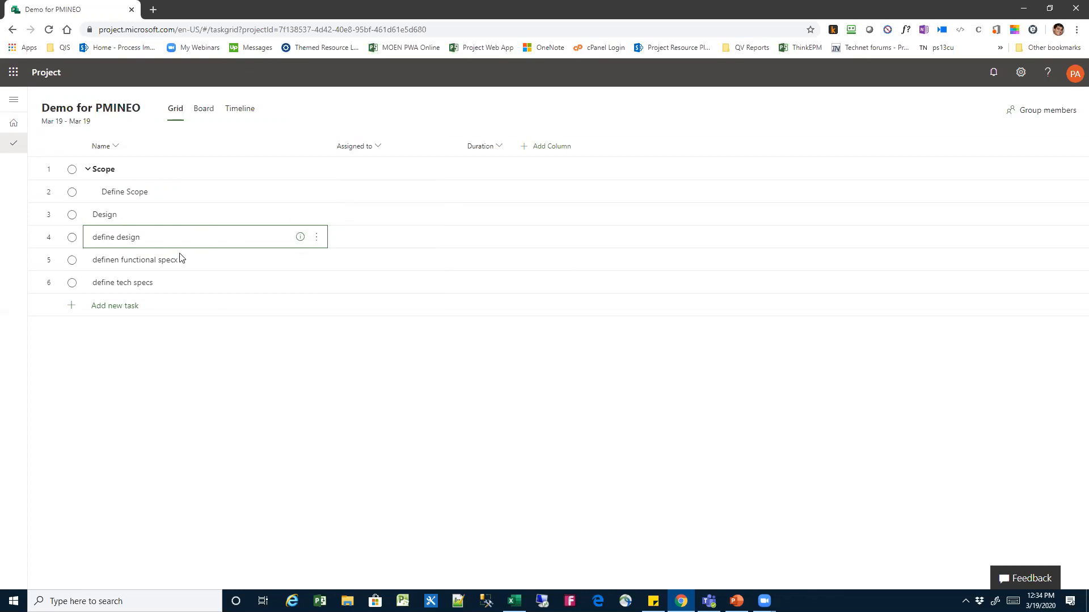
left_click(183, 262, "shift")
left_click(316, 237)
left_click(361, 256)
left_click(254, 281)
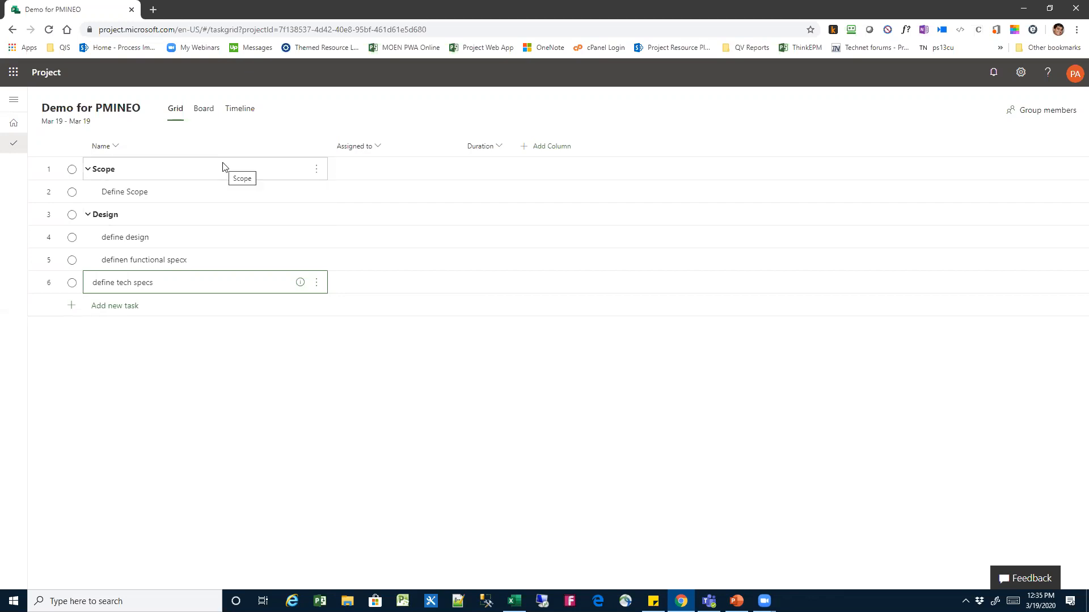
Assign Brad Pitt to Define Scope, connecting the project to a newly created private group named Demo for PMINEO
left_click(372, 173)
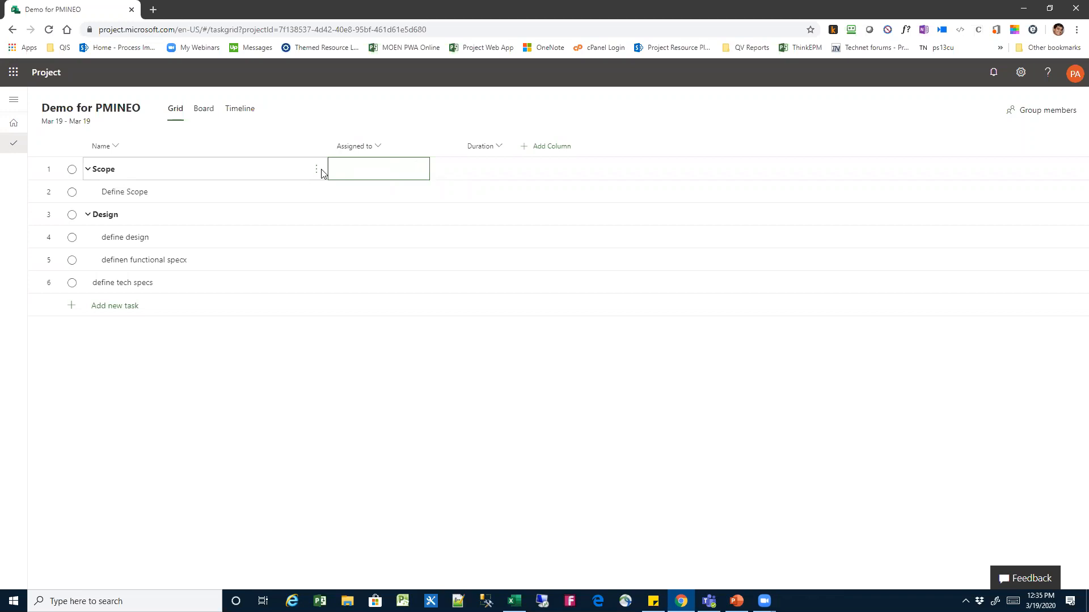
left_click(369, 194)
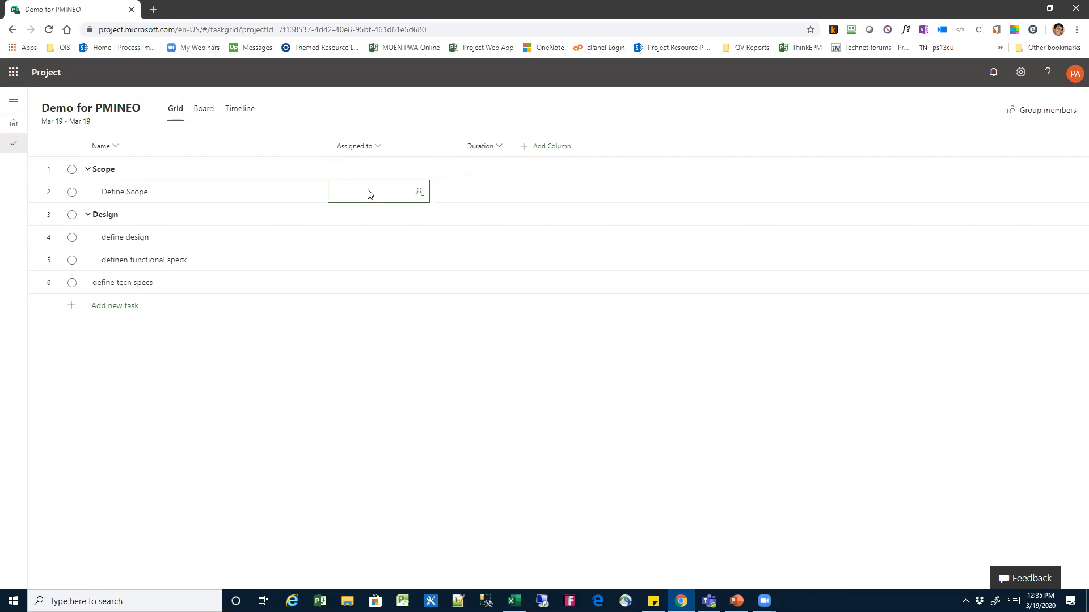
type("pitt")
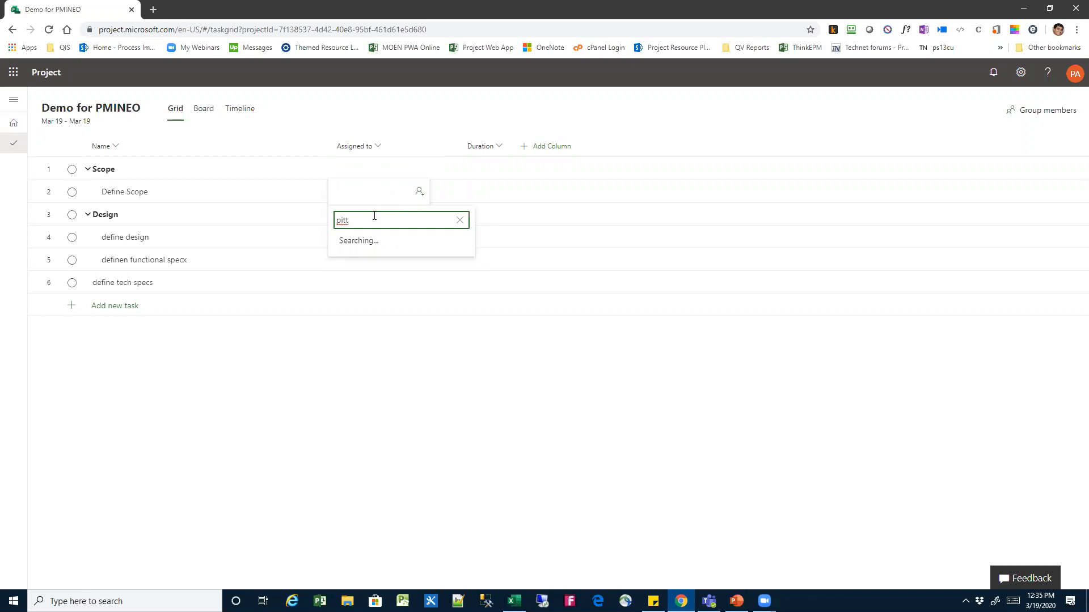
left_click(383, 262)
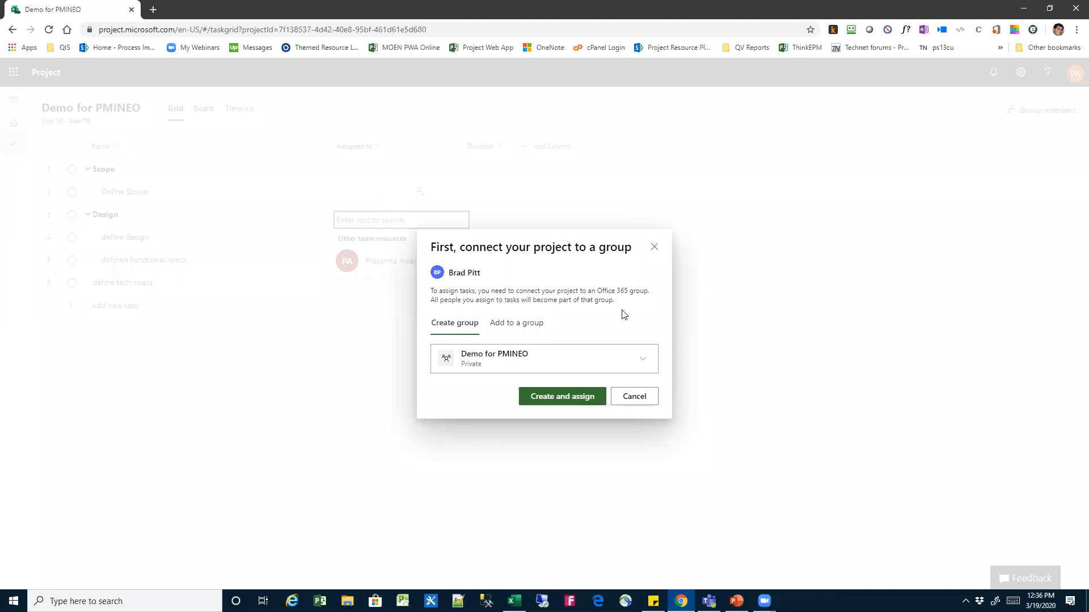
left_click(506, 323)
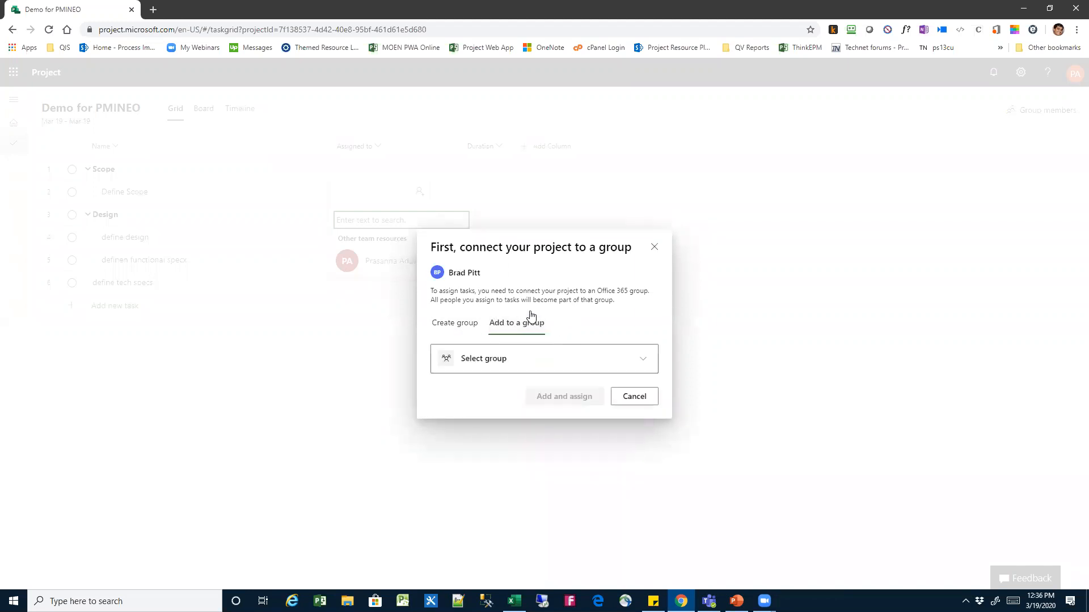
left_click(643, 360)
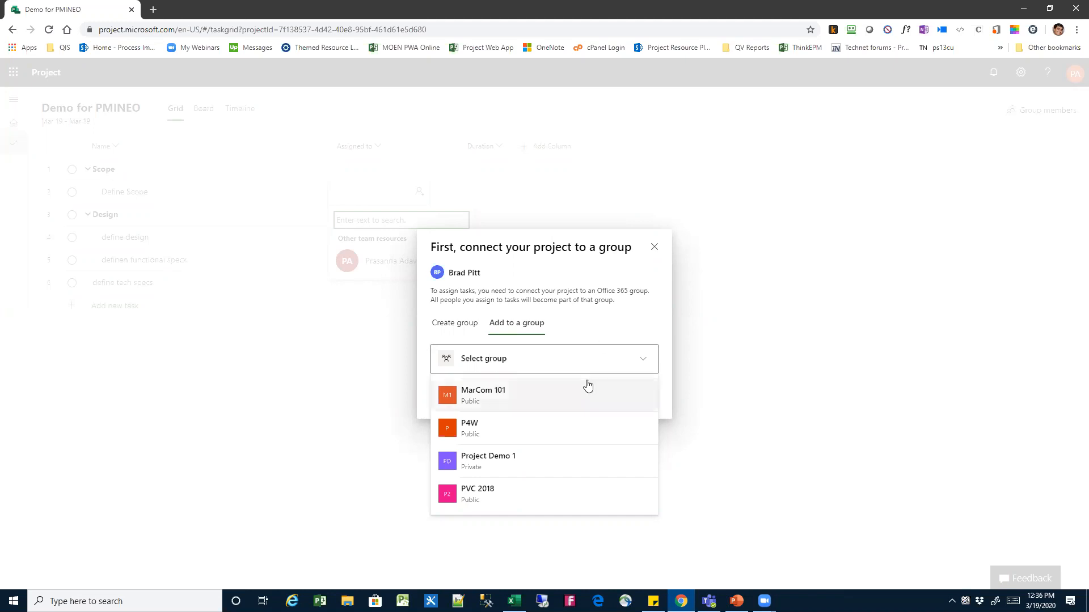
left_click(465, 329)
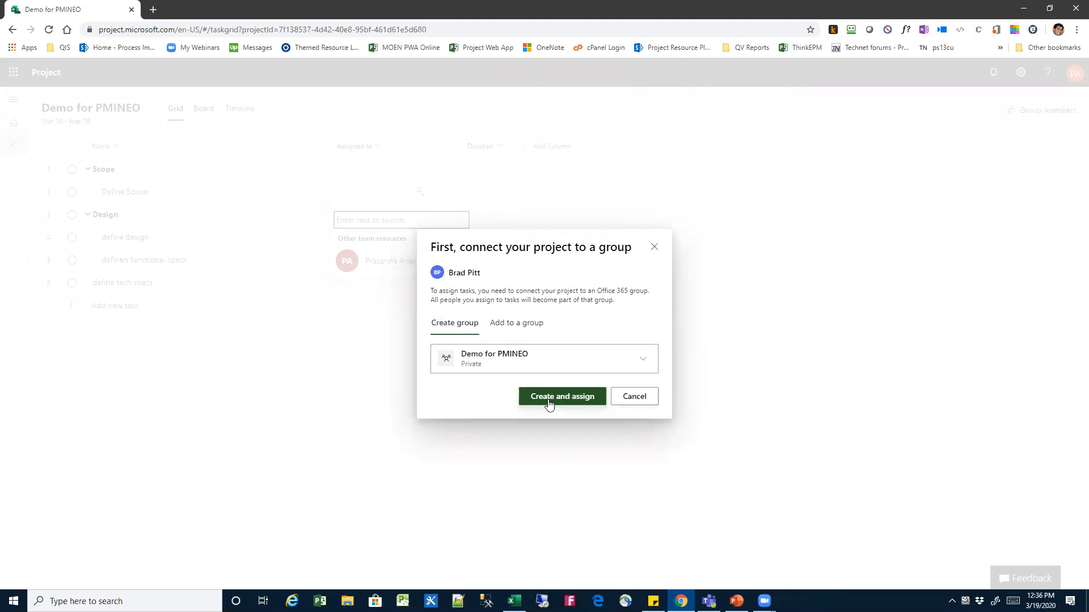
left_click(548, 403)
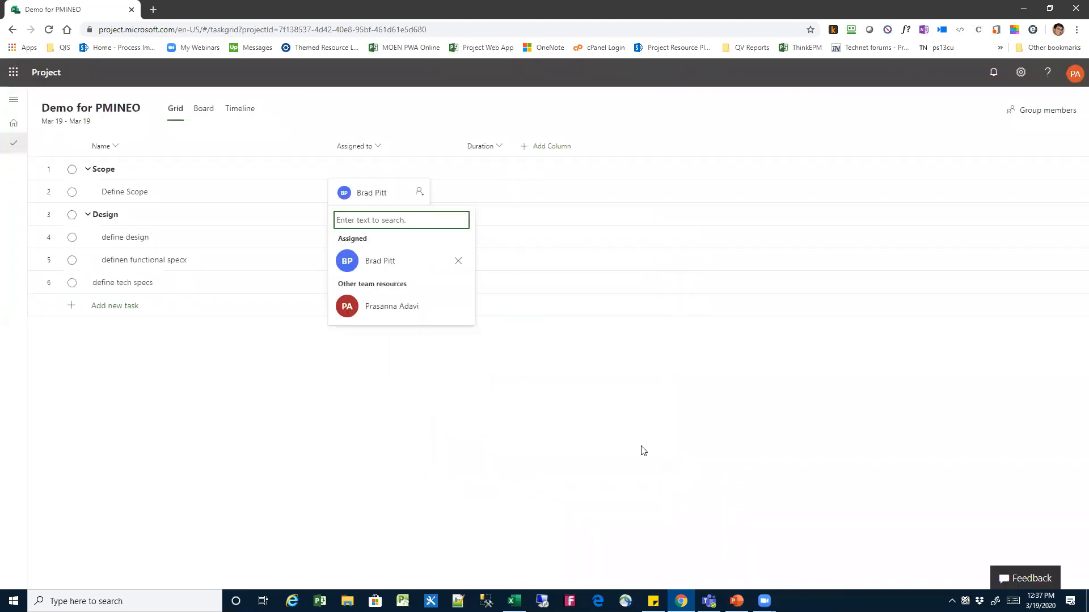
left_click(387, 220)
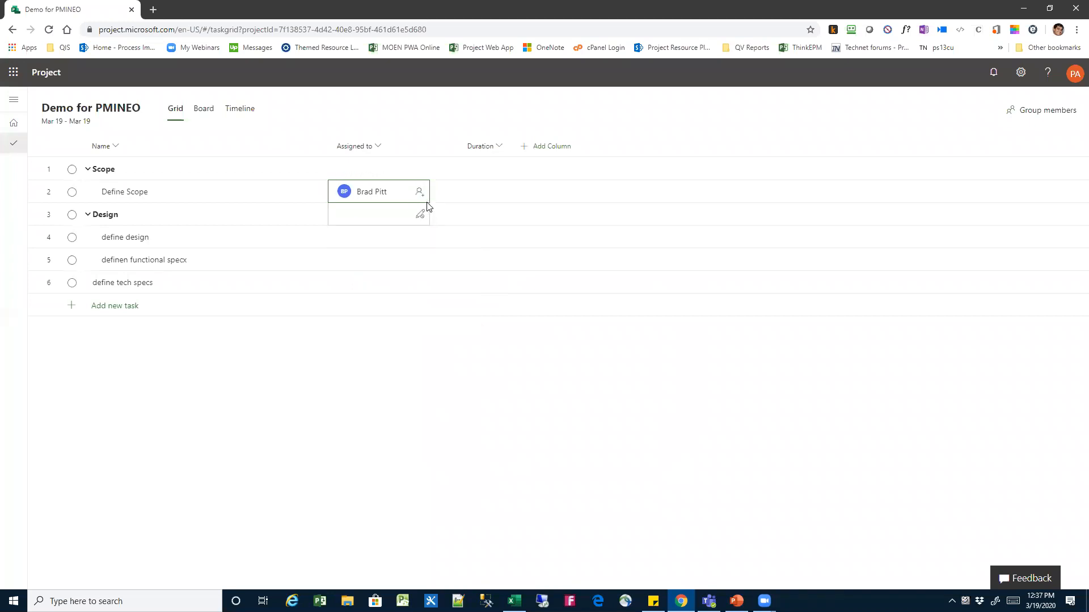
Assign Angelina Jolie to define design, adding her as a project member, and assign Brad Pitt to the same task
left_click(388, 219)
left_click(375, 244)
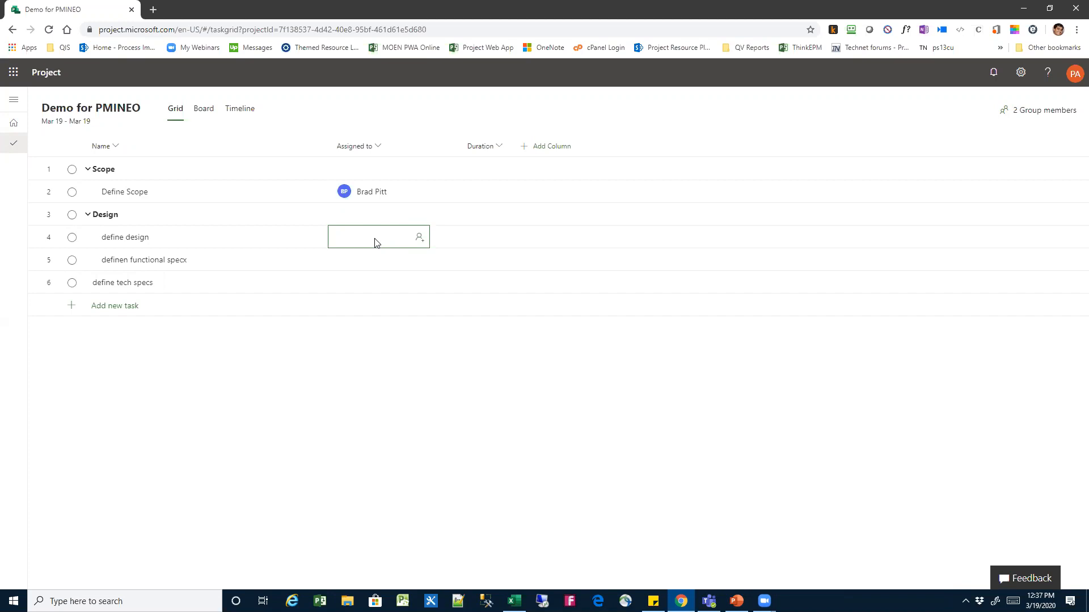
left_click(375, 243)
type("jolie")
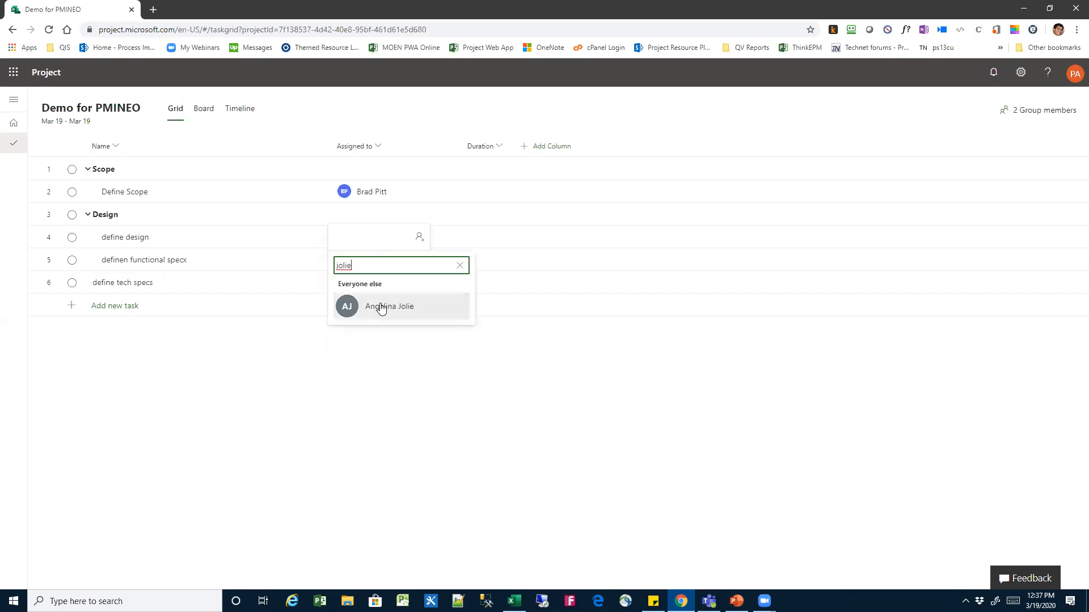
left_click(377, 306)
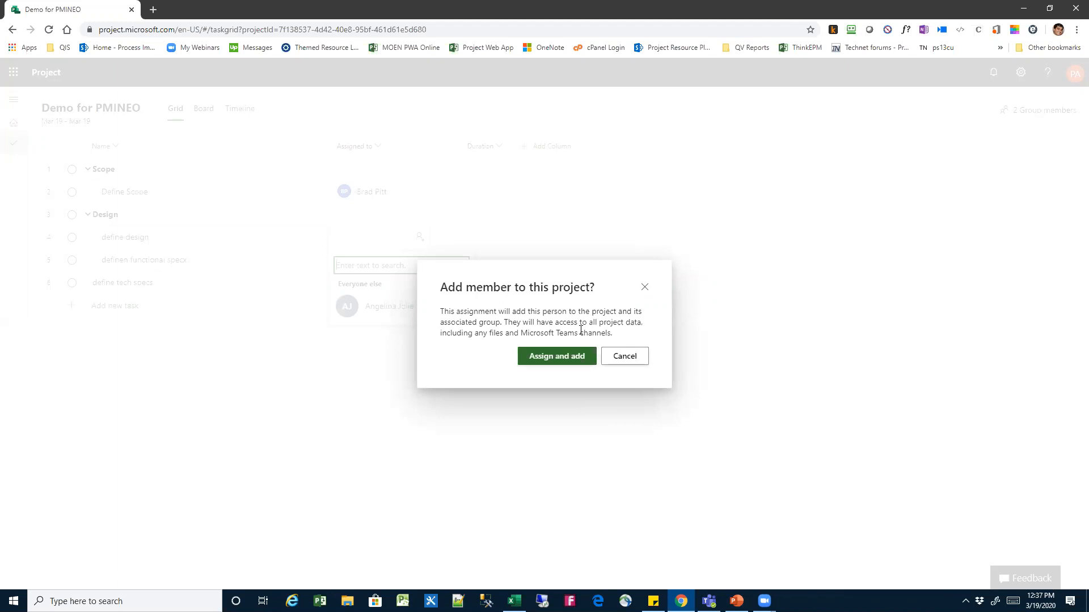
left_click(563, 359)
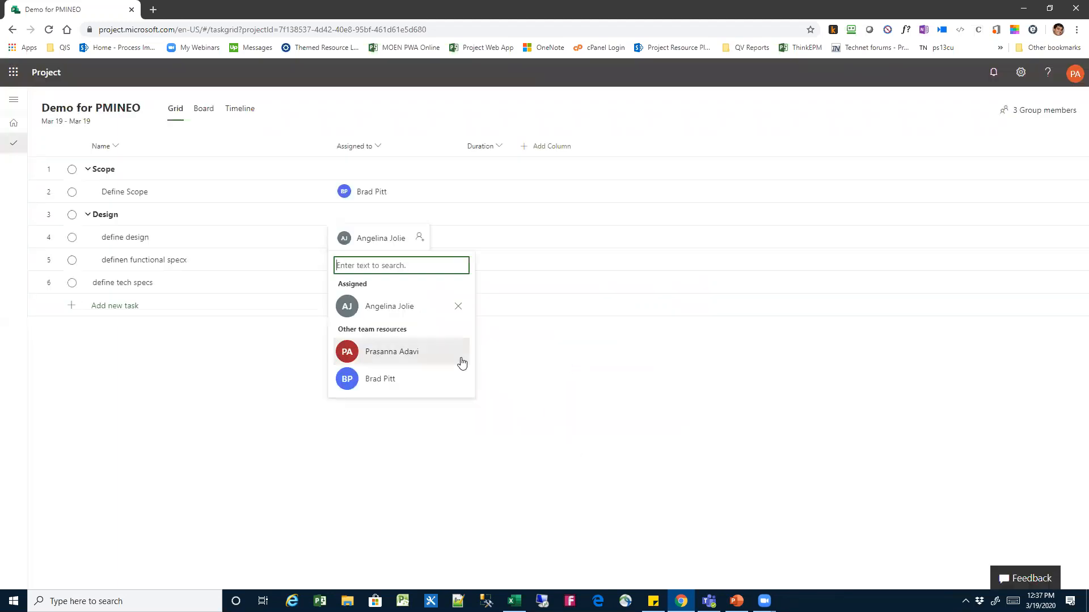
left_click(408, 380)
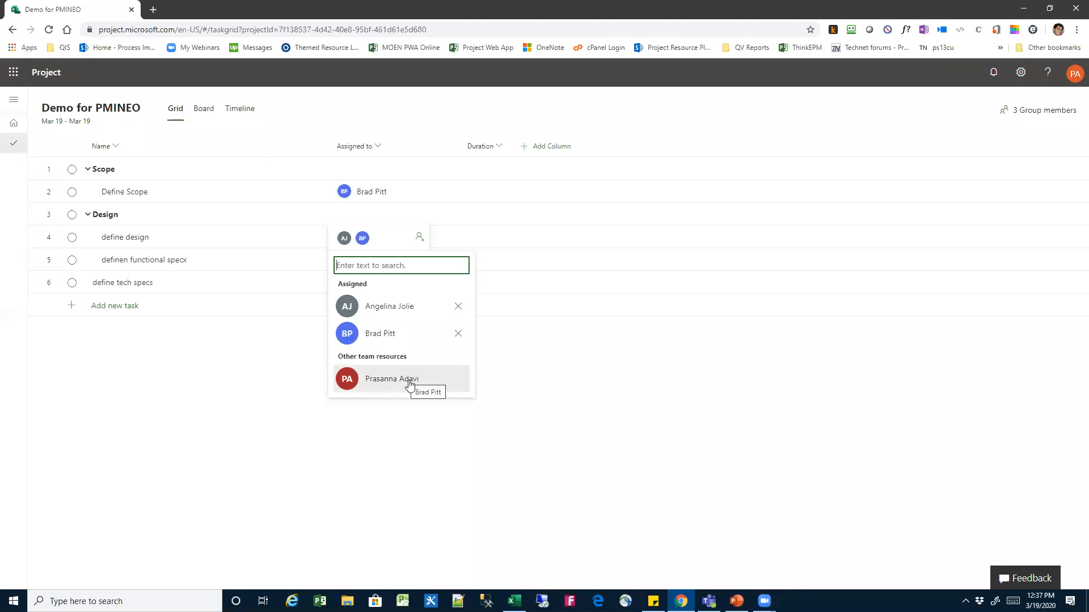
left_click(517, 430)
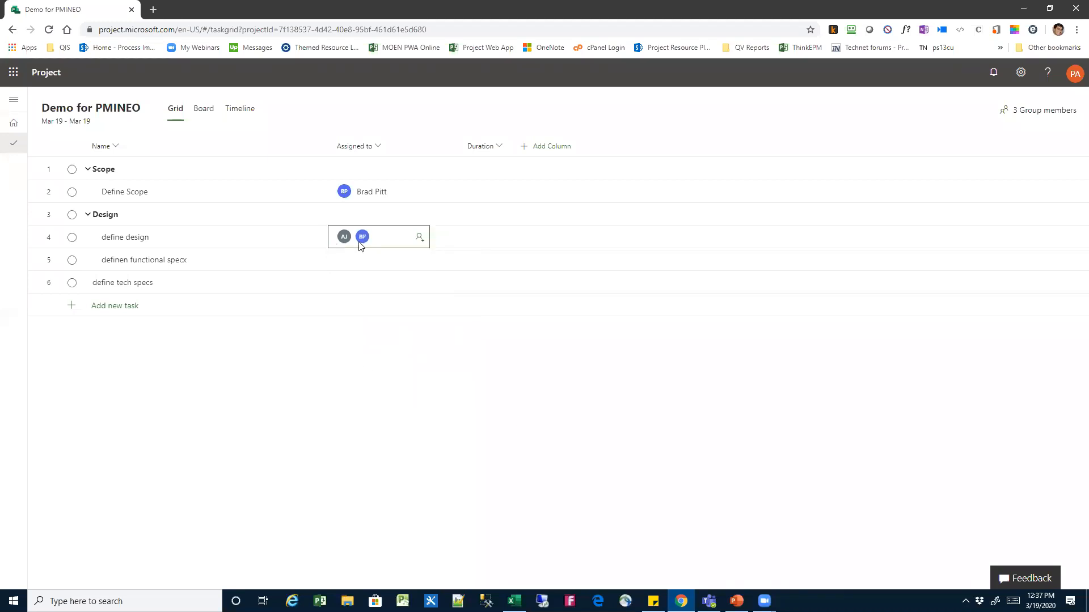
Add Russell Crowe as a member of the project's Demo for PMINEO group
left_click(359, 261)
left_click(1026, 114)
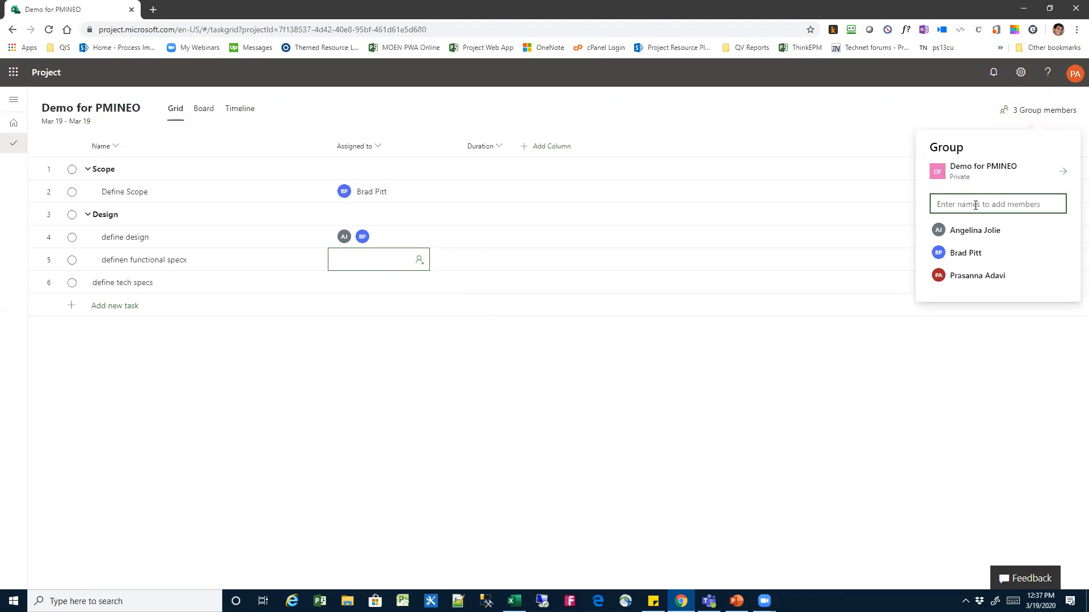
type("crist")
key("BackSpace")
key("BackSpace")
key("BackSpace")
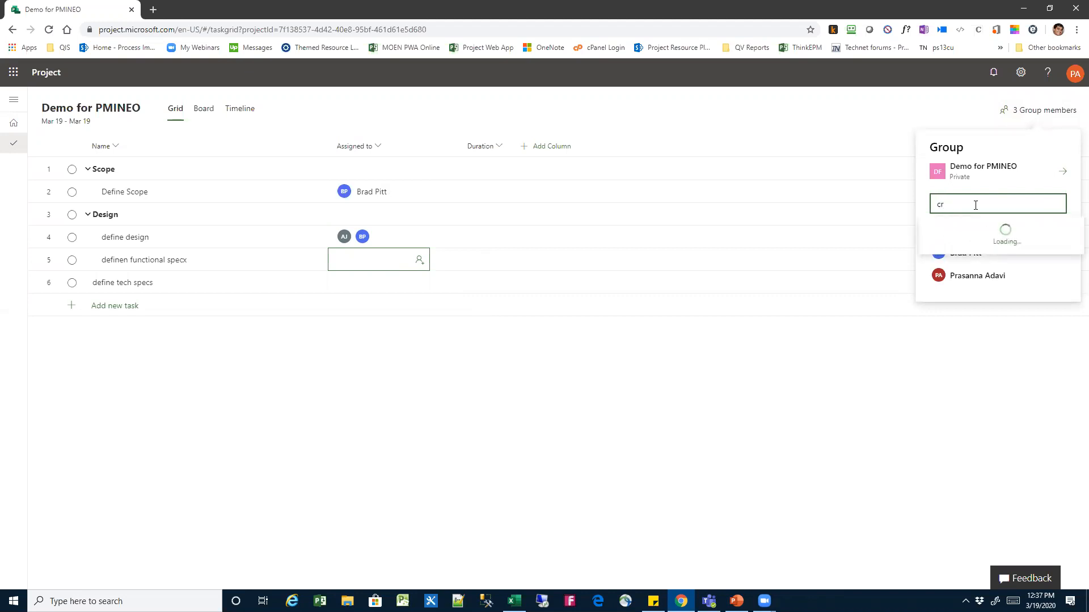
type("owe")
left_click(977, 237)
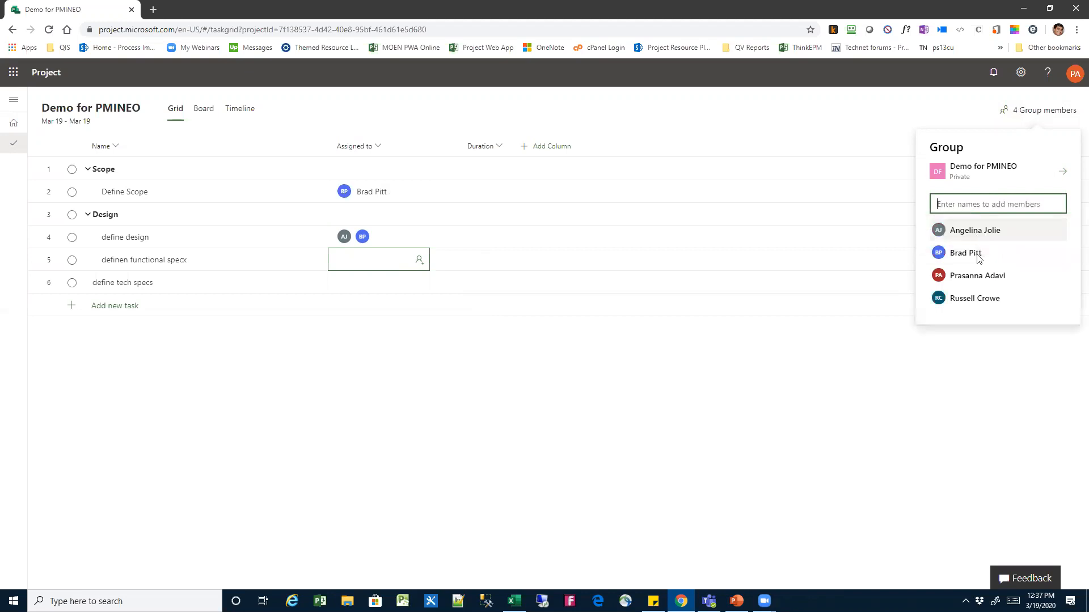
left_click(990, 373)
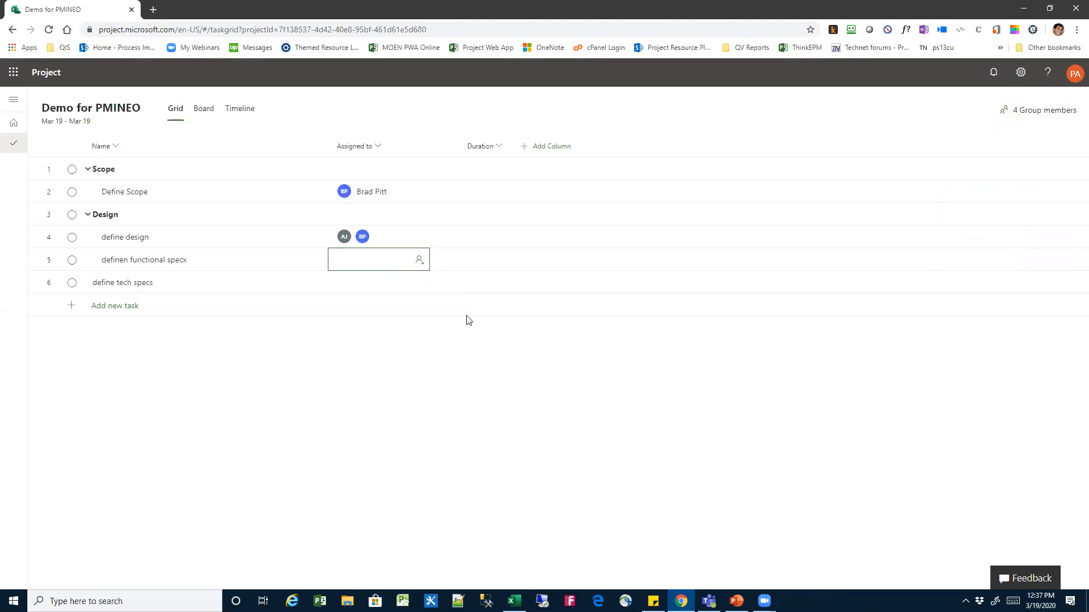
Assign Russell Crowe to the definen functional specx task
left_click(358, 262)
type("crowe")
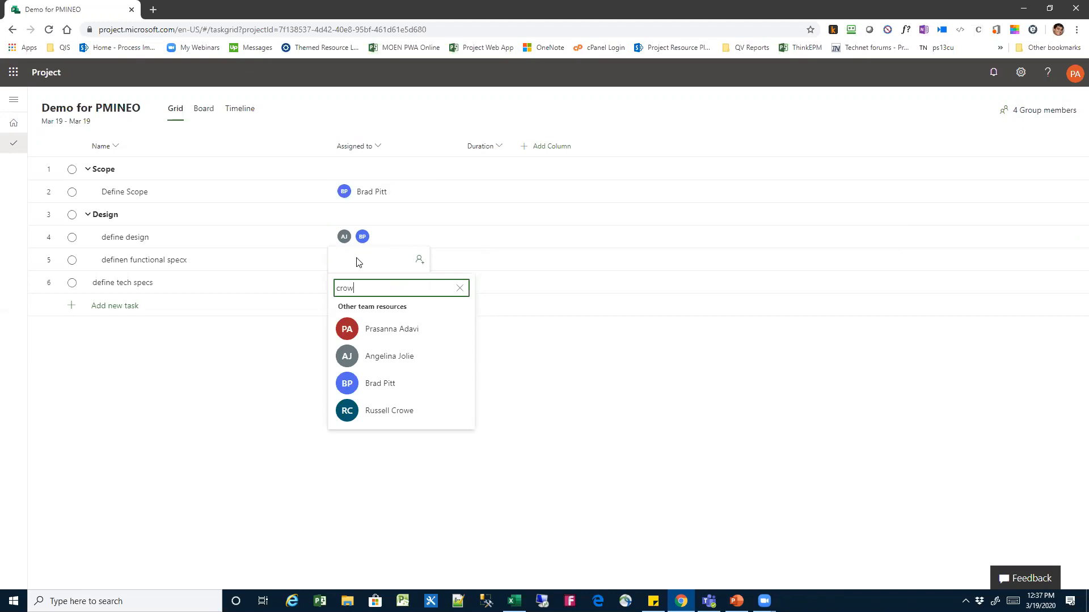
left_click(386, 328)
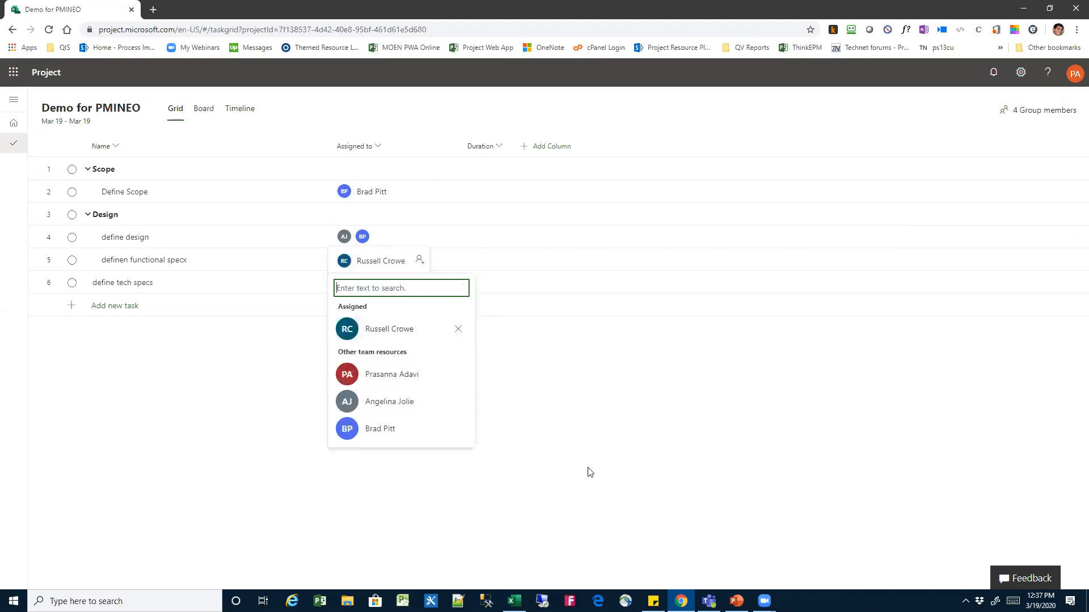
left_click(589, 465)
Set the duration of the Define Scope task to 1 day
left_click(383, 286)
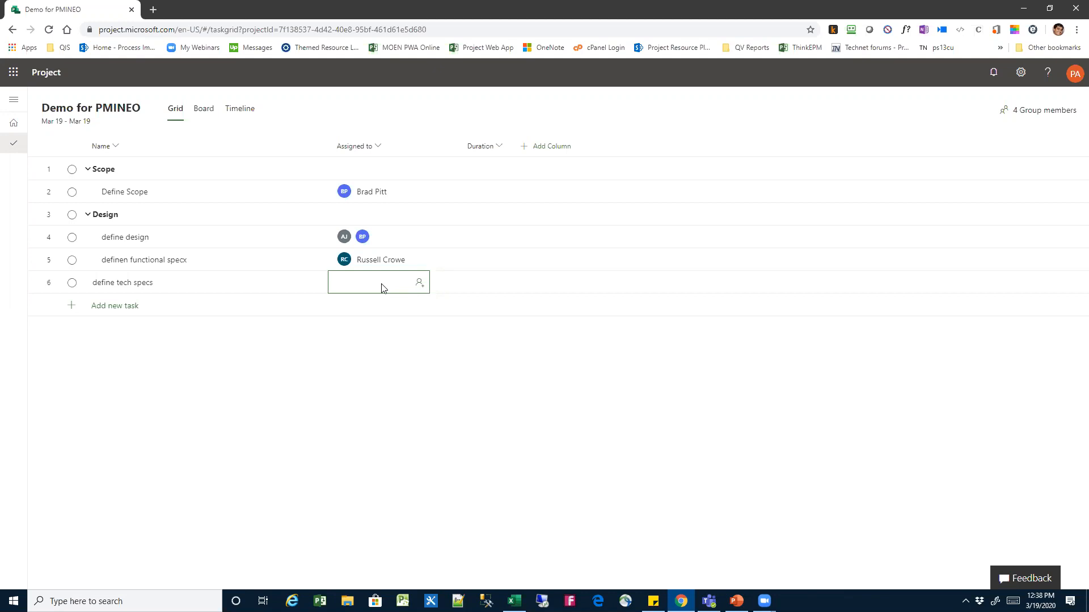
left_click(486, 170)
left_click(471, 195)
left_click(471, 196)
type("1d")
key("Return")
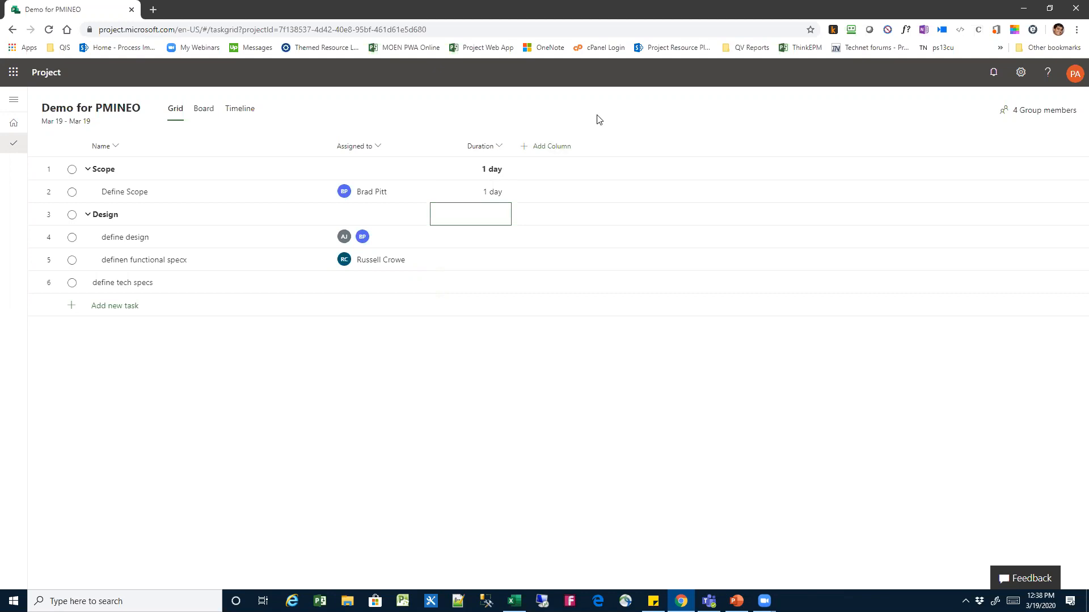
Add the % complete and Effort columns to the task grid
left_click(556, 147)
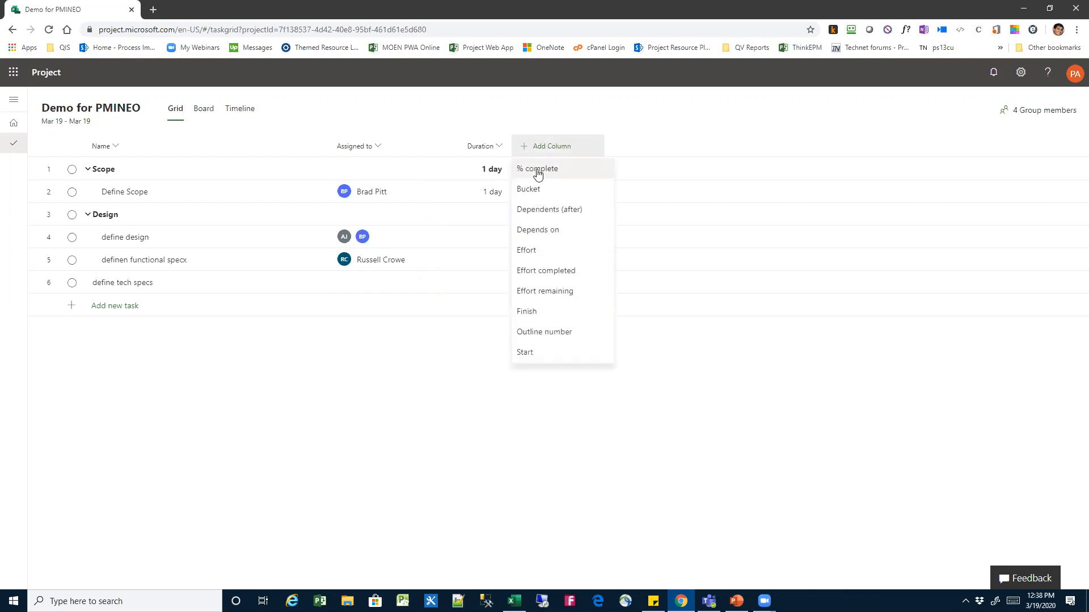
left_click(538, 169)
left_click(652, 148)
left_click(656, 232)
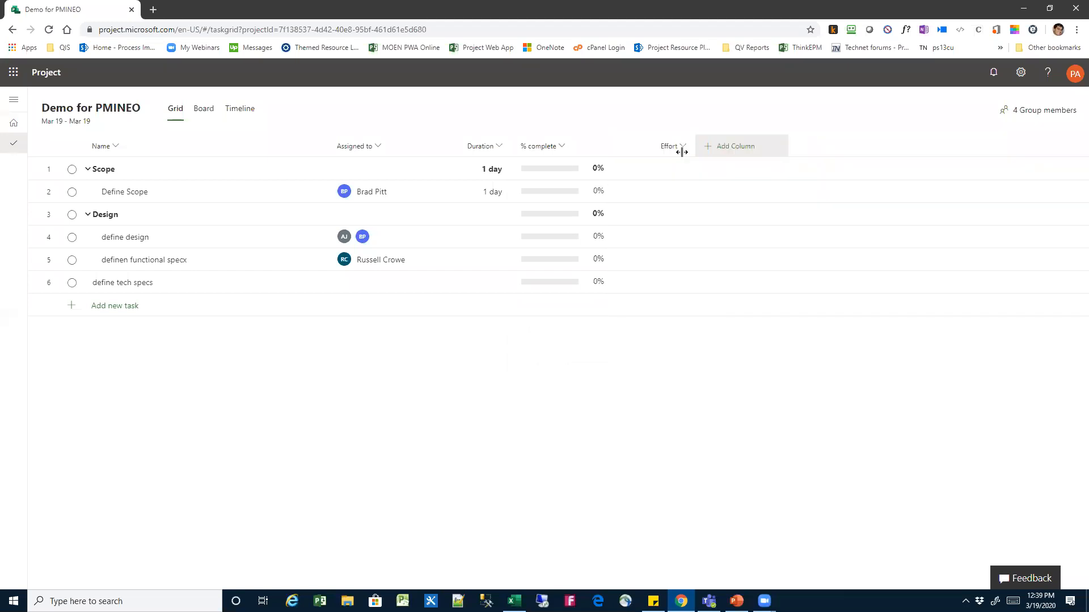
Add the Start, Finish and Depends on columns to the task grid
left_click(729, 149)
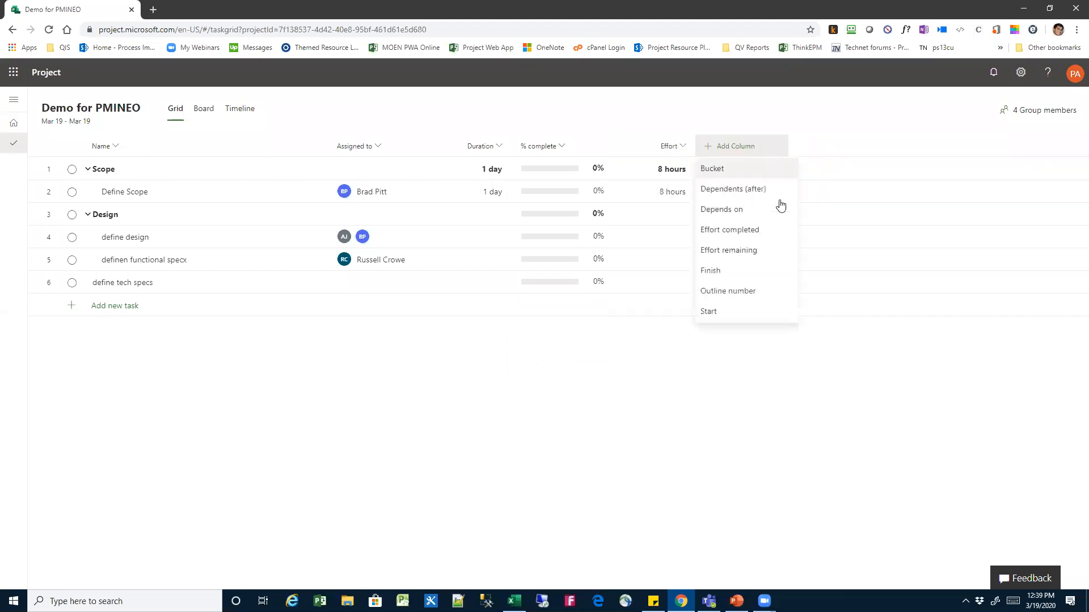
left_click(750, 309)
left_click(822, 149)
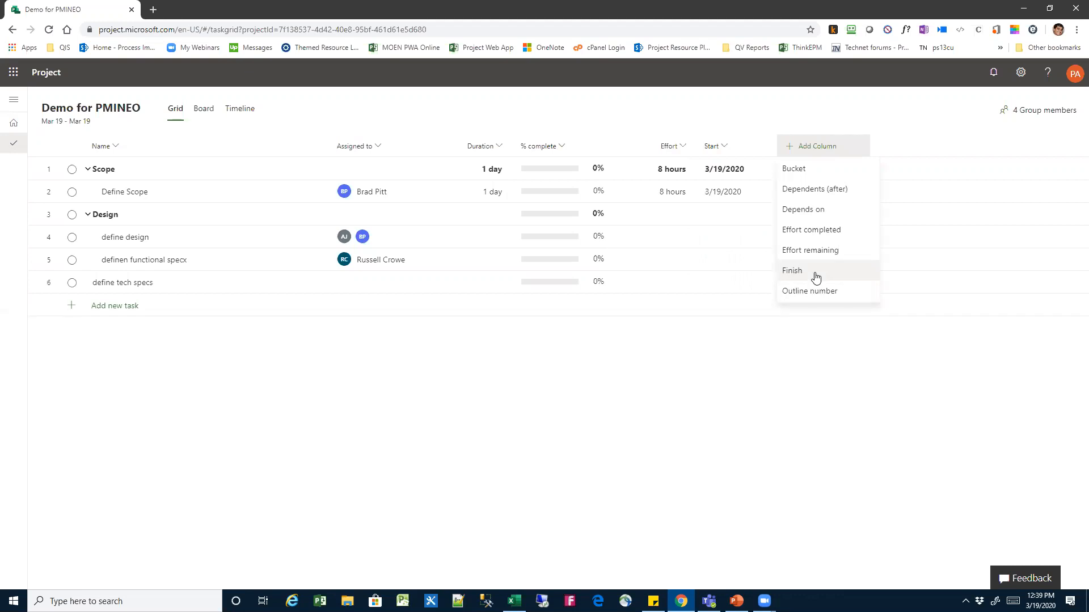
left_click(792, 271)
left_click(904, 148)
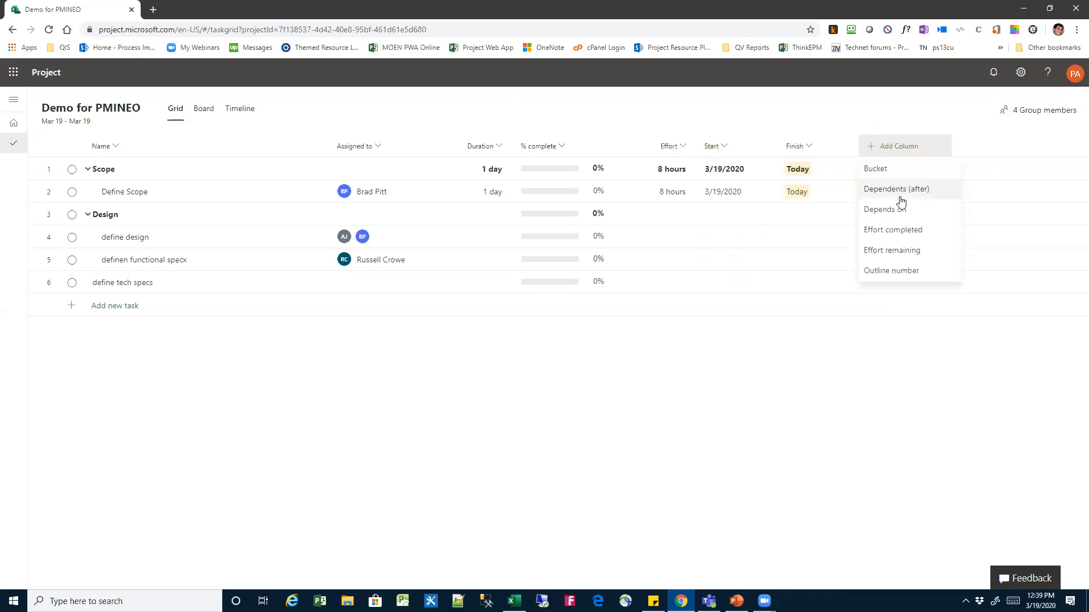
left_click(901, 213)
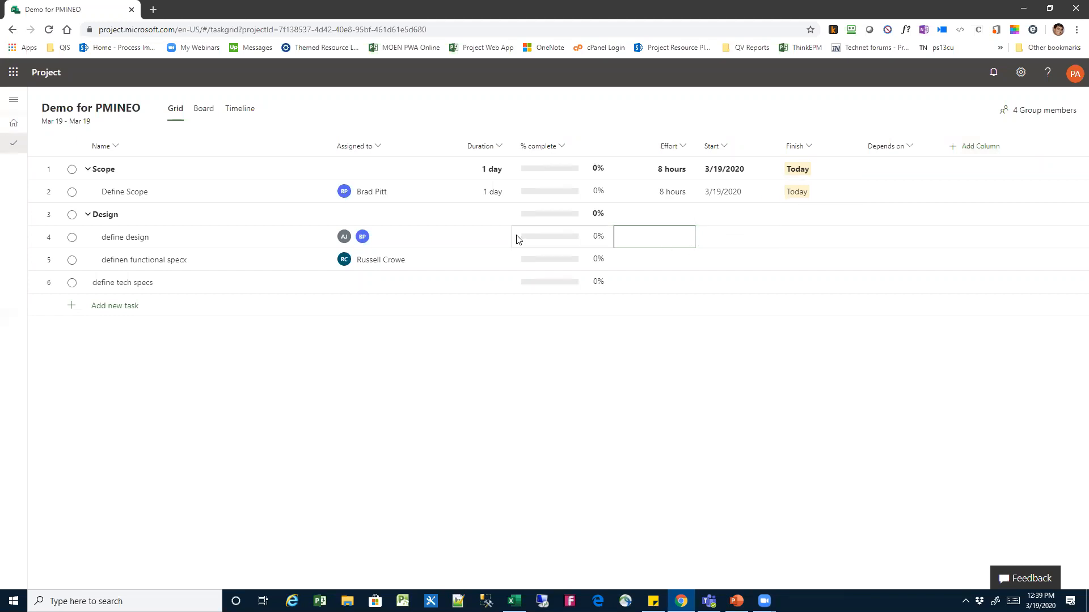
Set the duration of define design to 2 weeks and of definen functional specx to 1 day
left_click(478, 243)
type("2w")
key("Return")
type("1d")
left_click(664, 266)
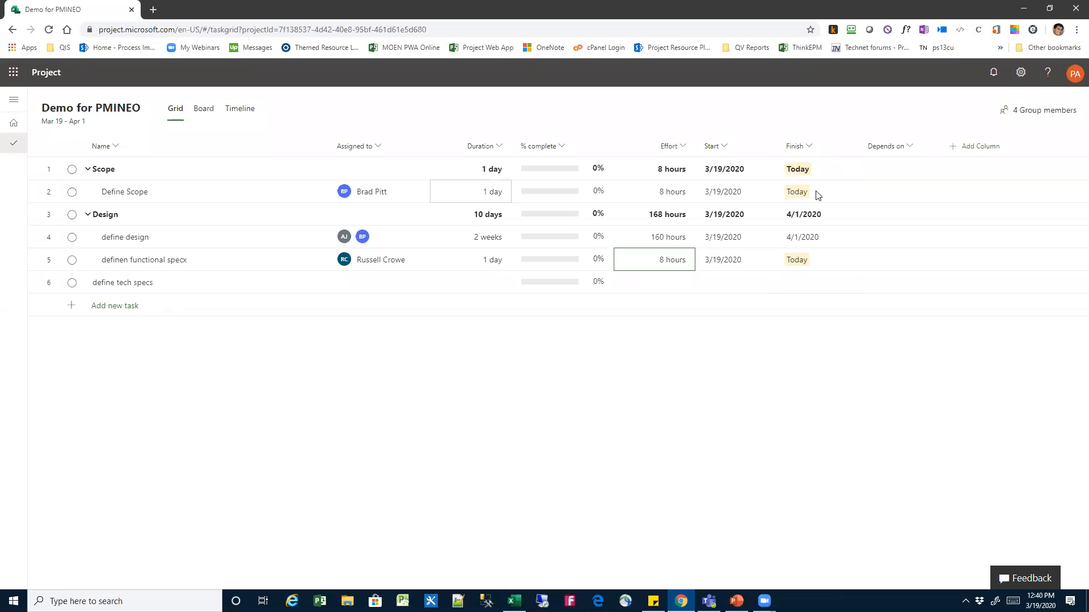
Make the Design summary task depend on task 2, Define Scope
left_click(893, 195)
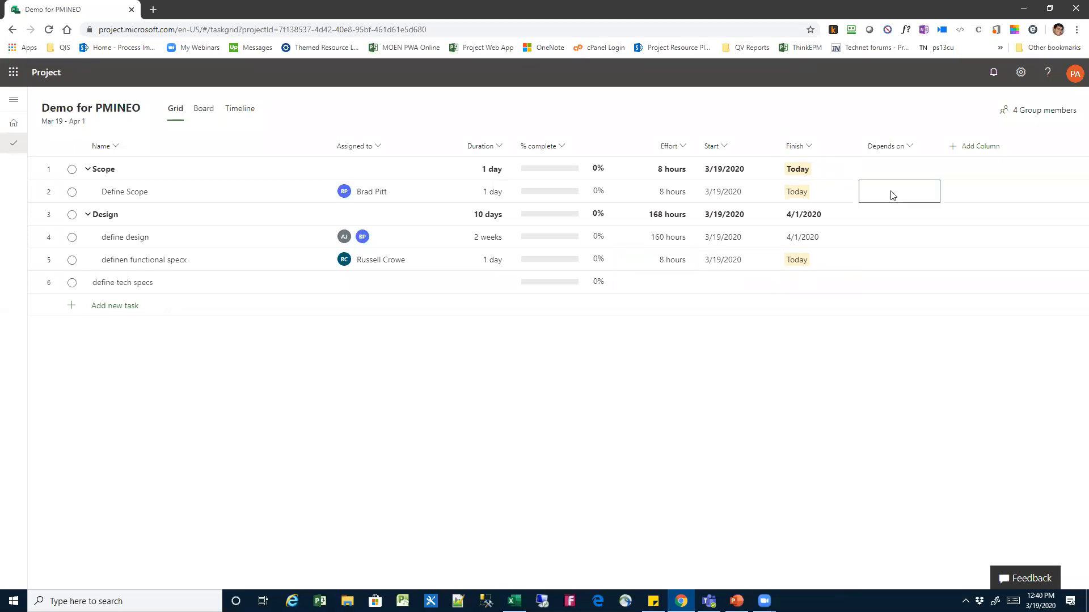
left_click(891, 221)
type("2")
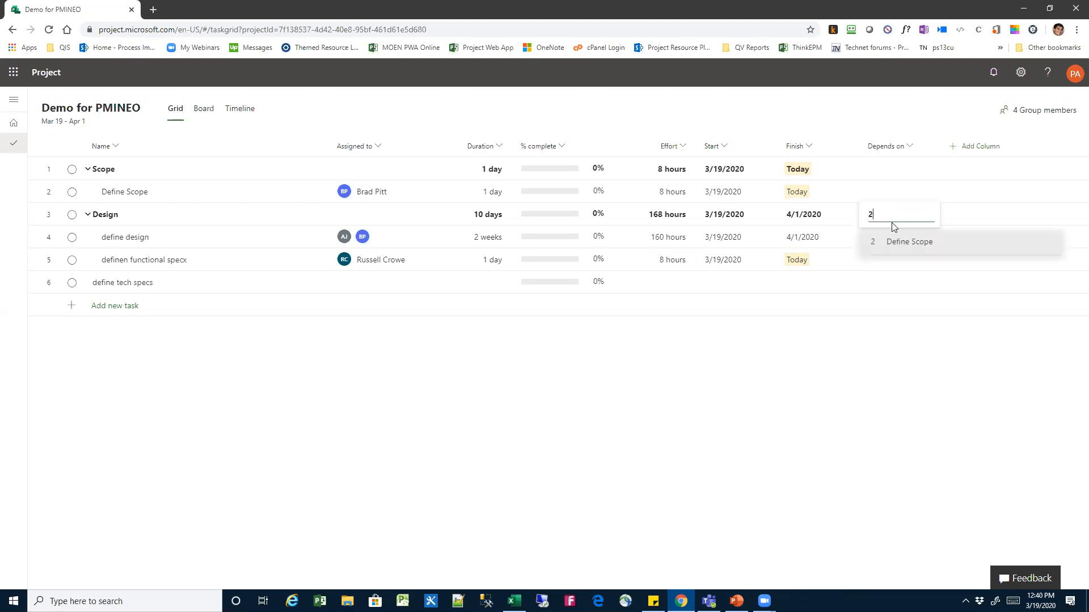
left_click(900, 241)
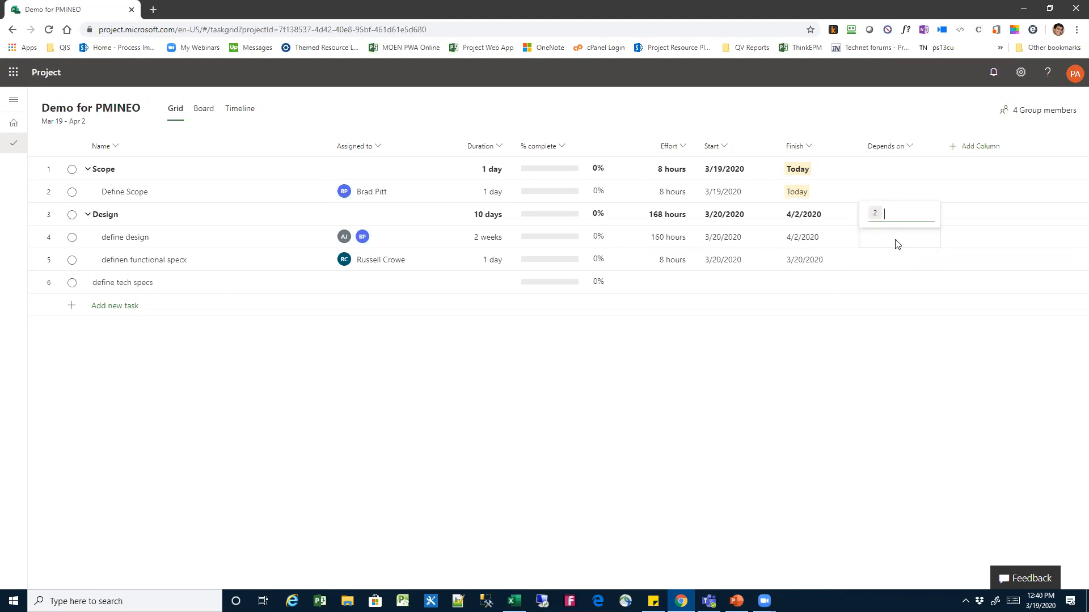
Try to make the define design task depend on task 3
left_click(897, 244)
type("3")
left_click(885, 352)
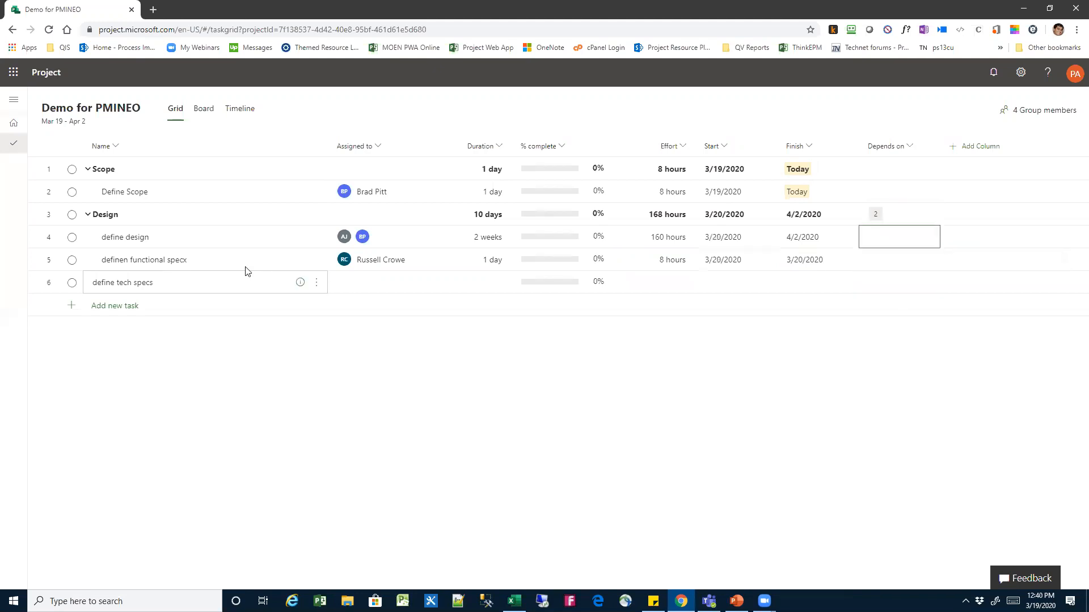
Add a dependency between the define design and definen functional specx tasks by selecting both
left_click_drag(236, 260, 236, 282)
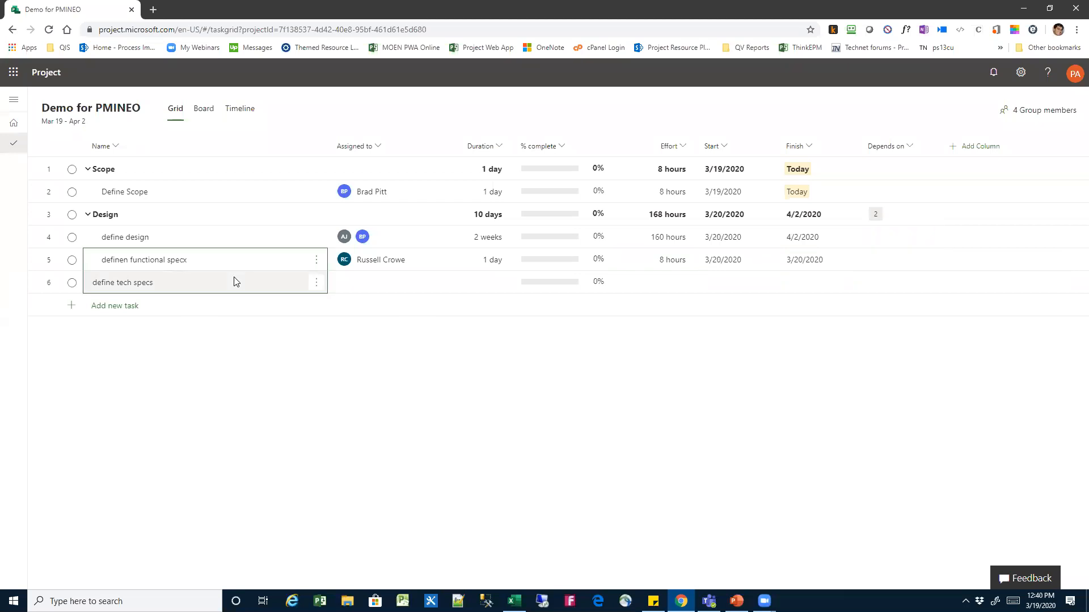
left_click(235, 282)
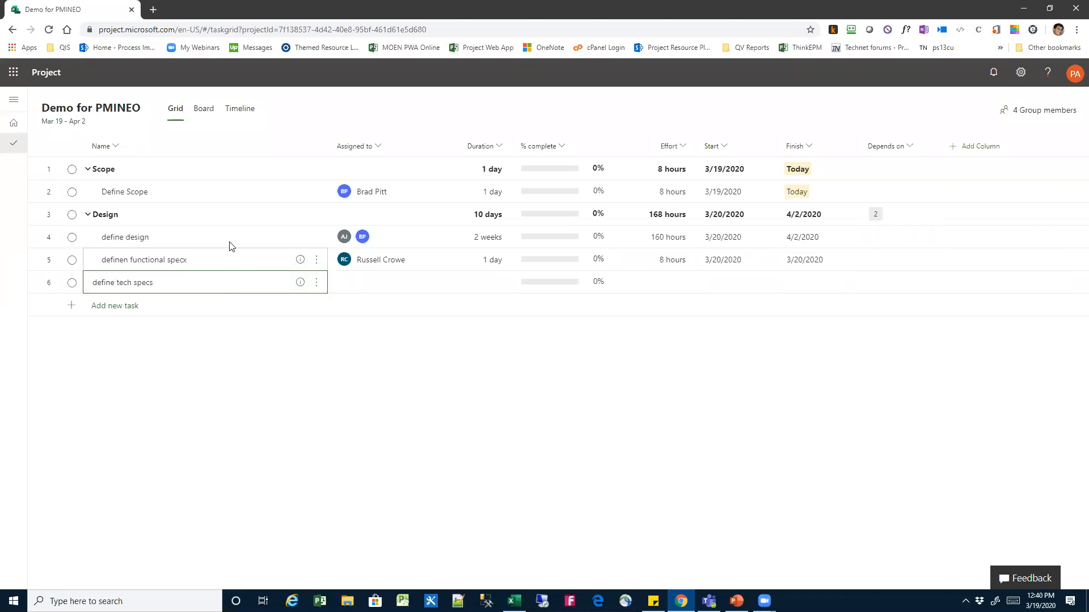
left_click_drag(233, 242, 231, 265)
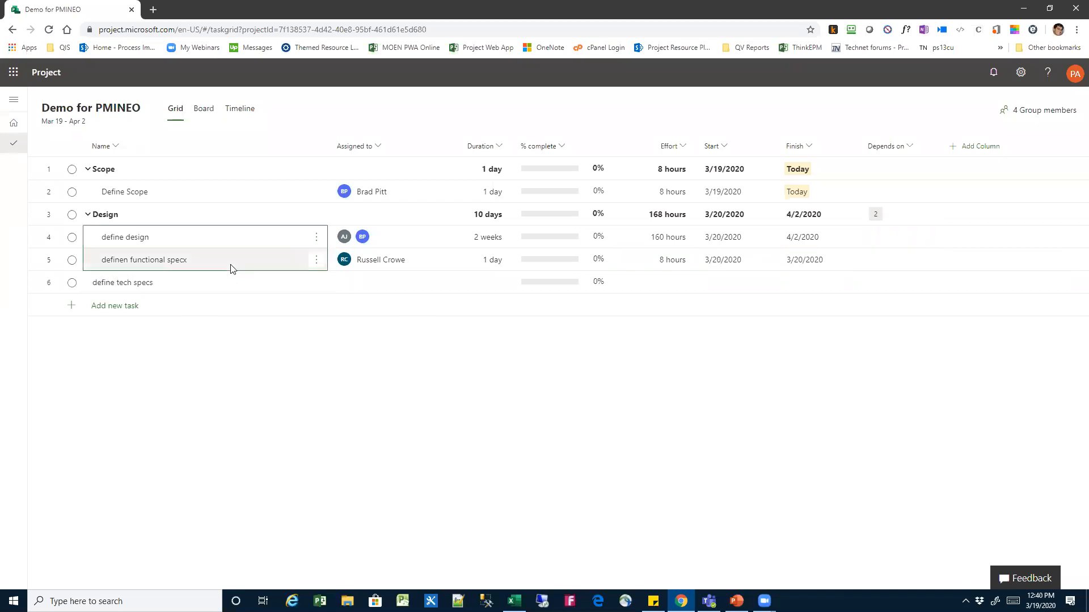
right_click(275, 261)
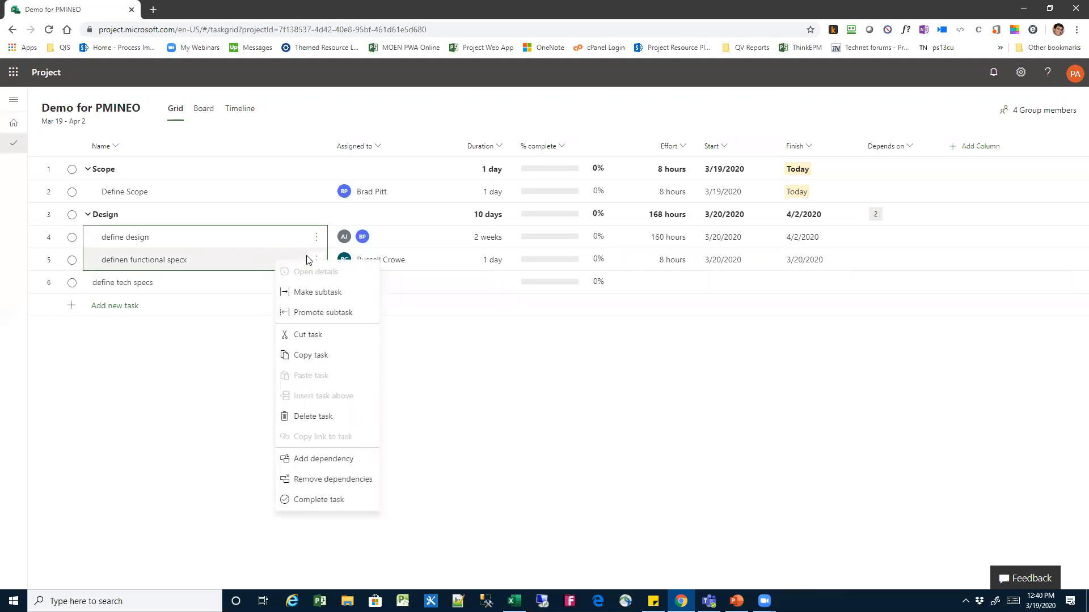
left_click(333, 460)
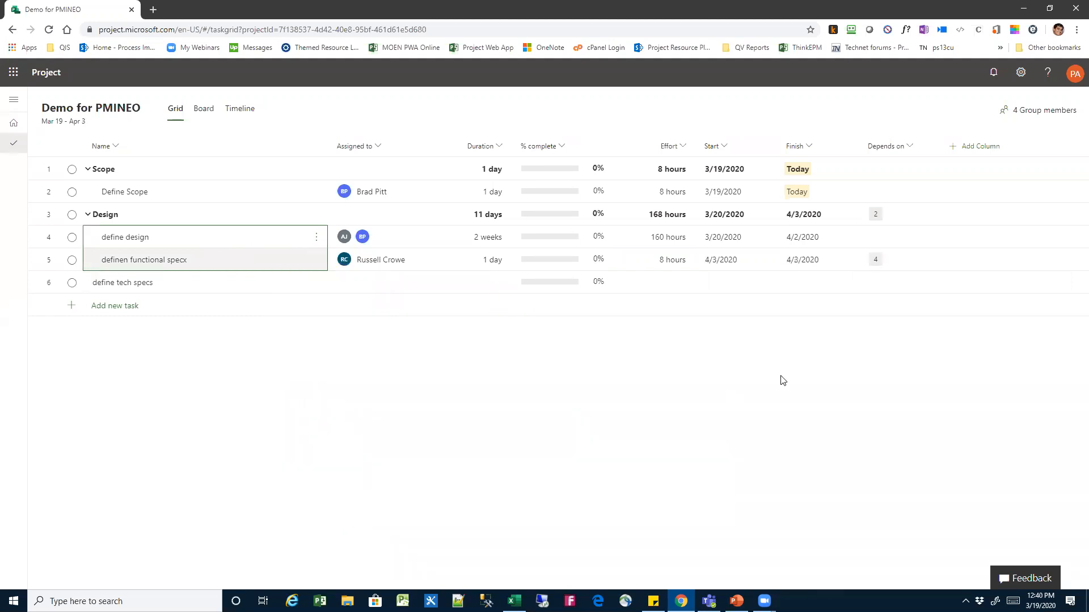
left_click(284, 260)
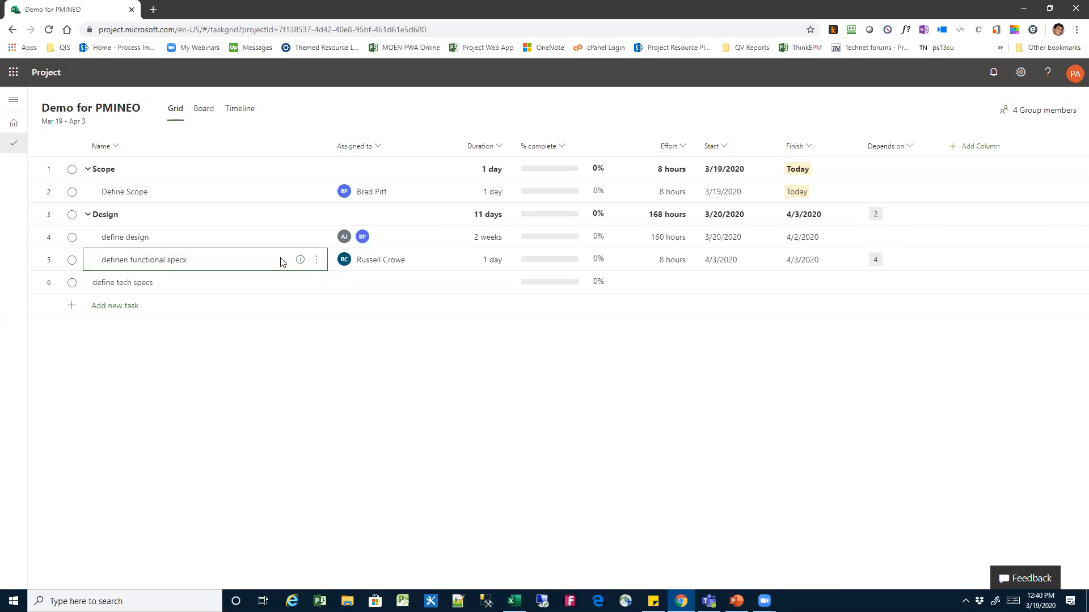
left_click(872, 240)
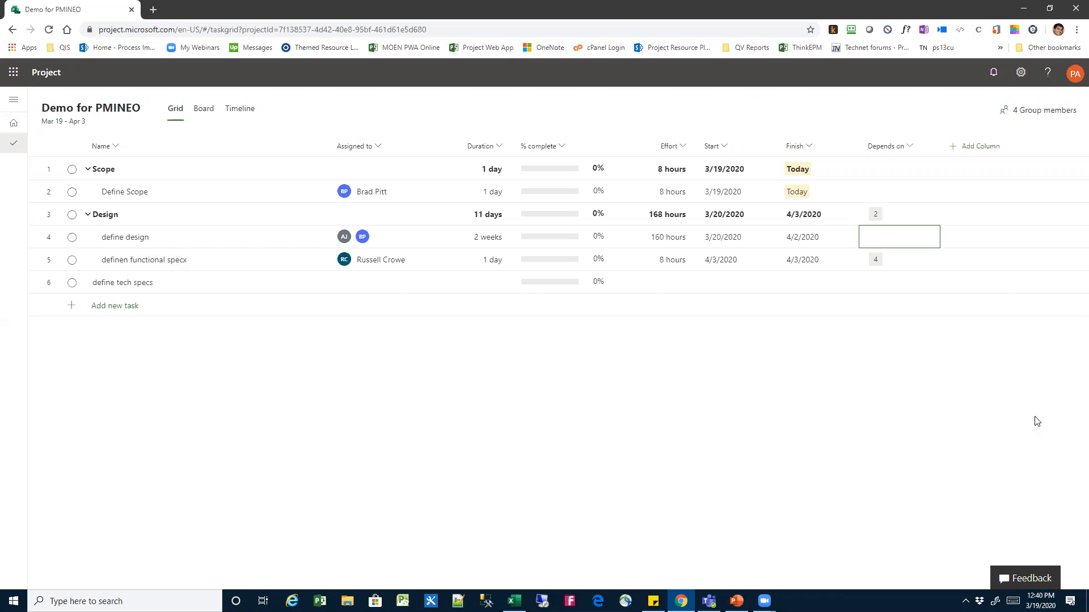
Set the effort of the definen functional specx task to 15 hours
left_click(673, 247)
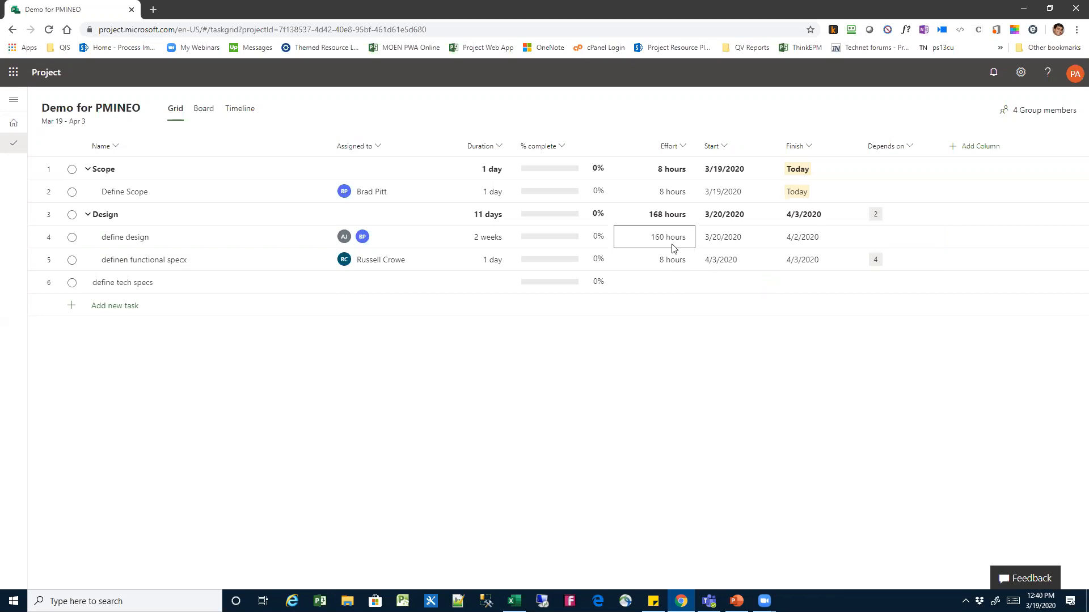
left_click(672, 265)
type("15")
key("Return")
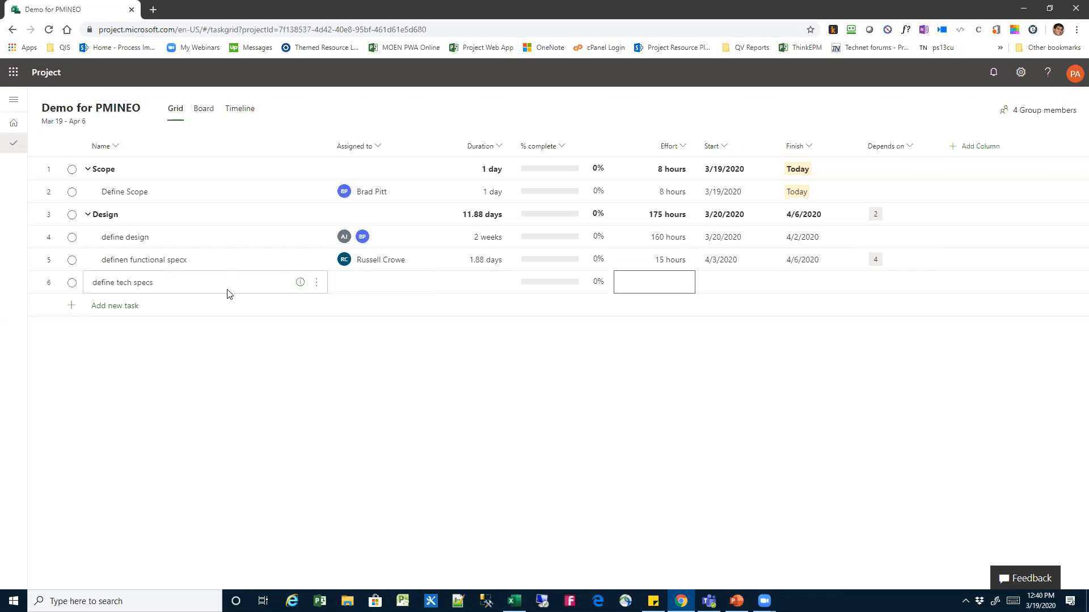
left_click(227, 305)
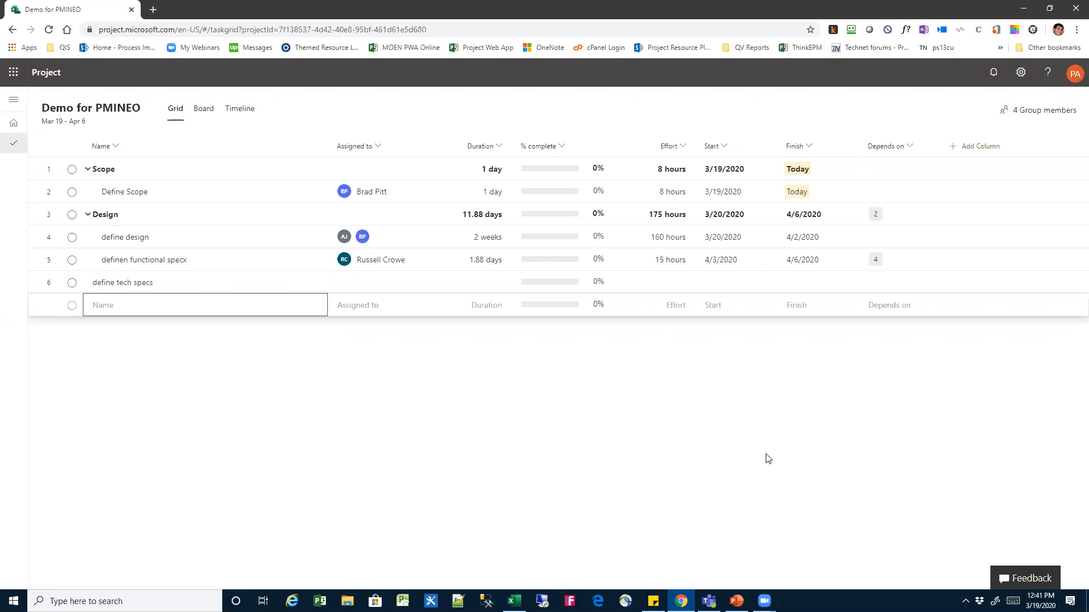
Set the percent complete of Define Scope to 50 and of define design to 25
left_click(558, 175)
left_click(557, 193)
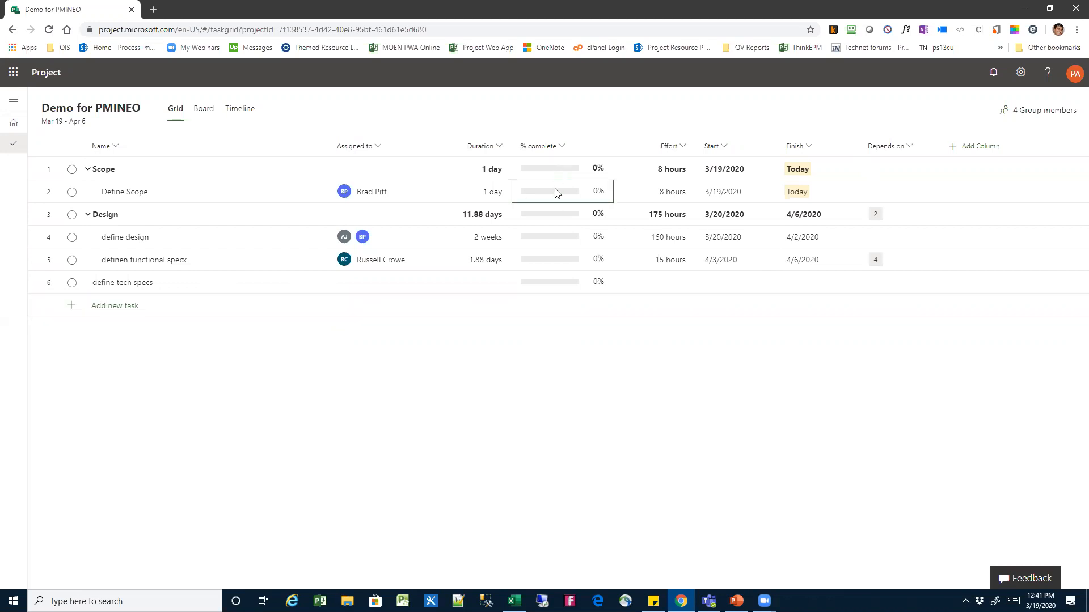
type("50")
key("Return")
left_click(557, 238)
type("25")
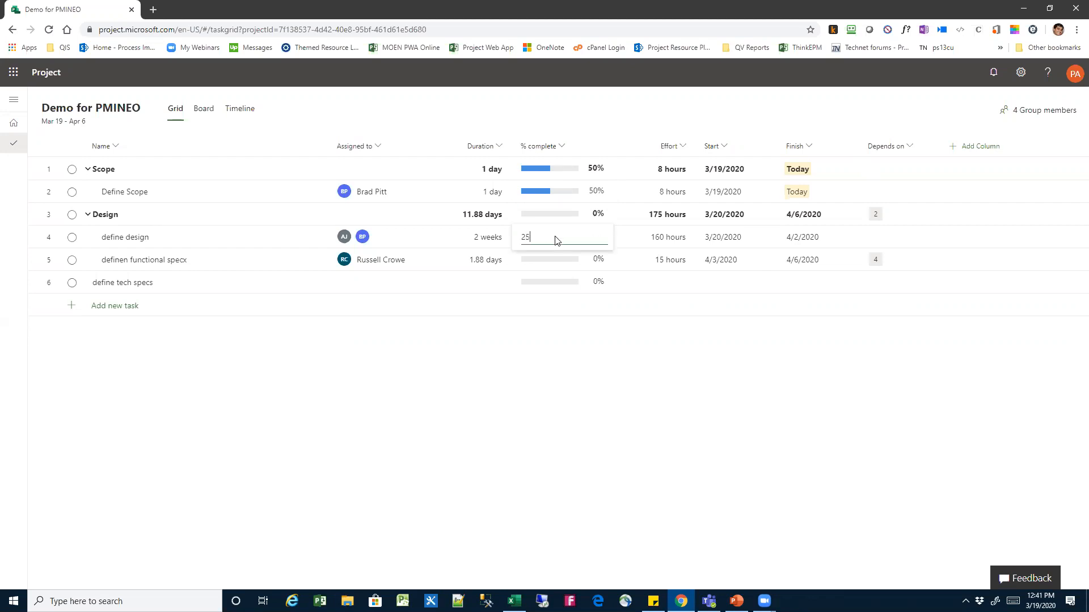
key("Return")
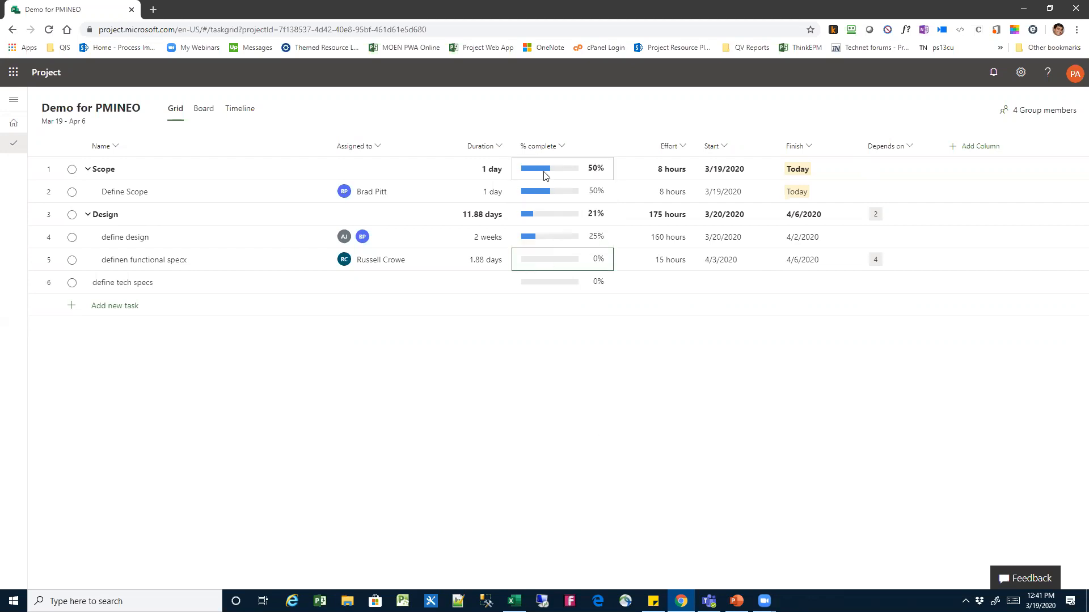
mouse_move(548, 177)
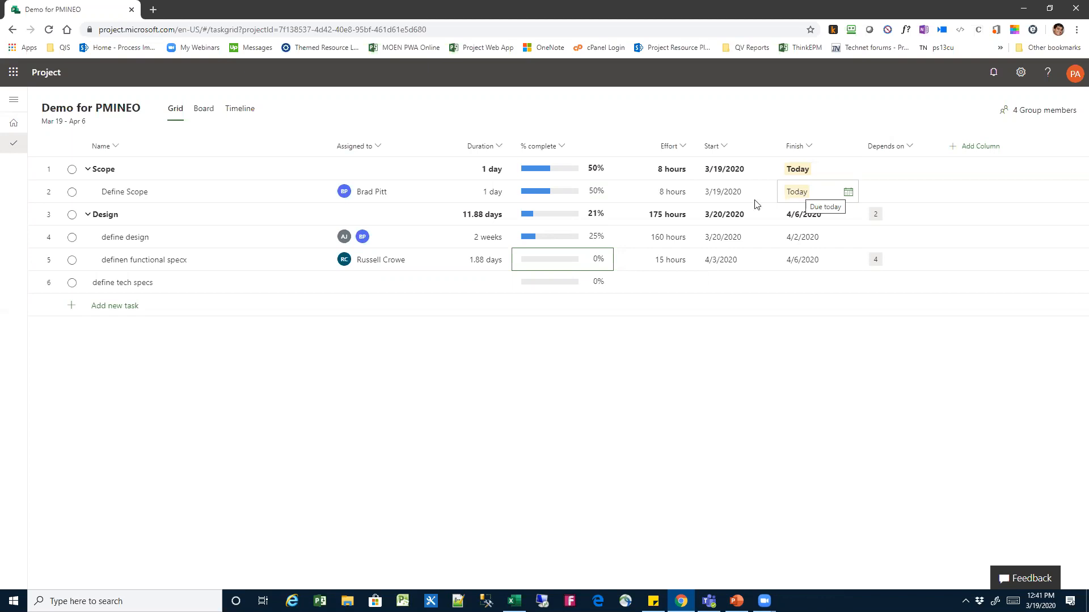
Set the Define Scope task to 0% complete and enter 3/15/20 as its start date
left_click(731, 200)
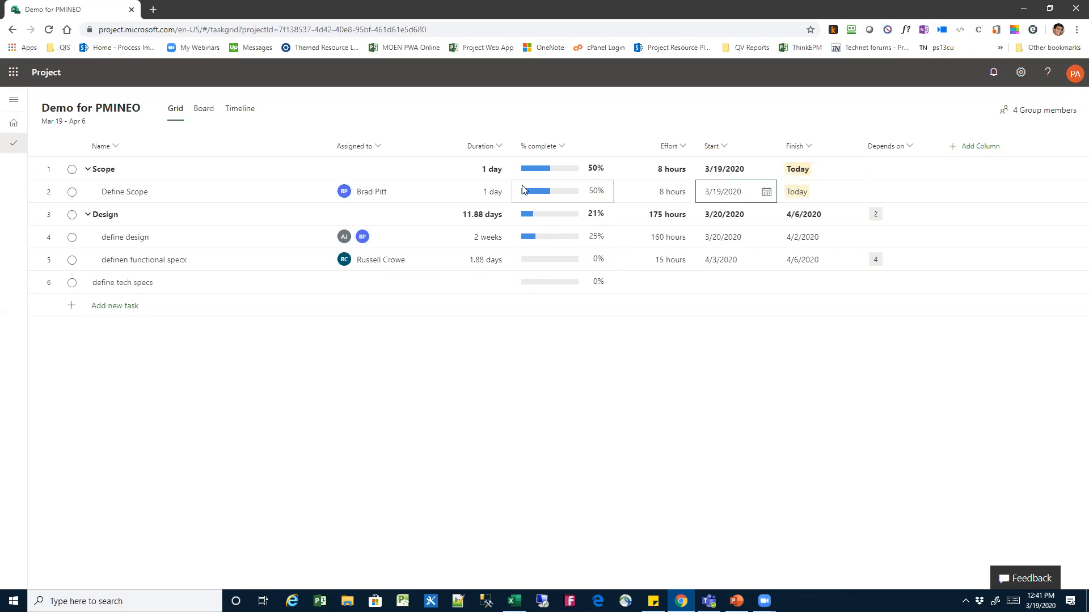
left_click(601, 195)
type("0")
key("Return")
left_click(736, 199)
type("3")
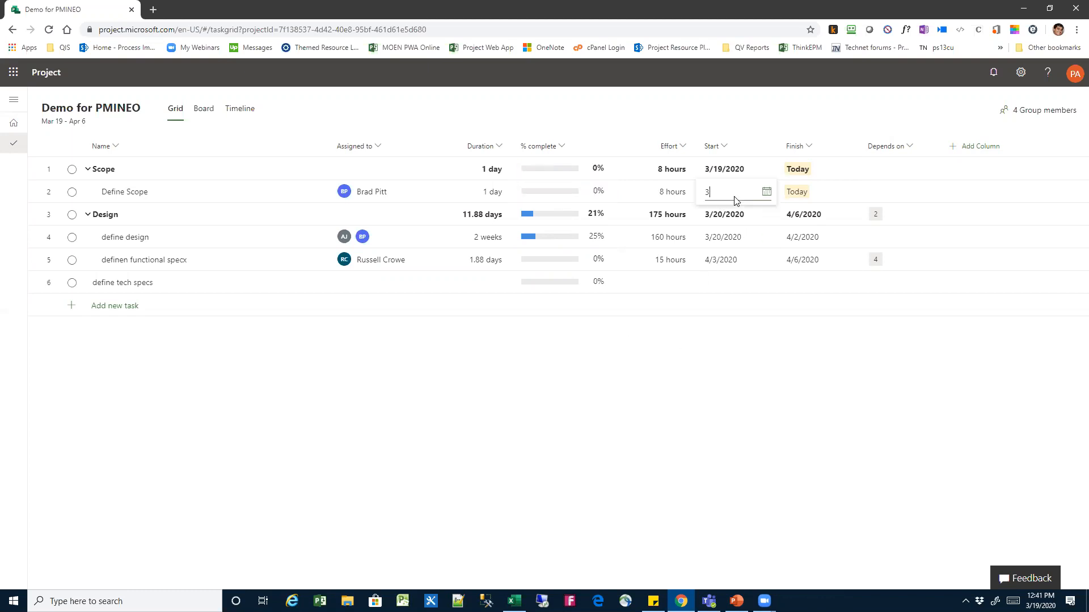
type("/15/20")
key("Return")
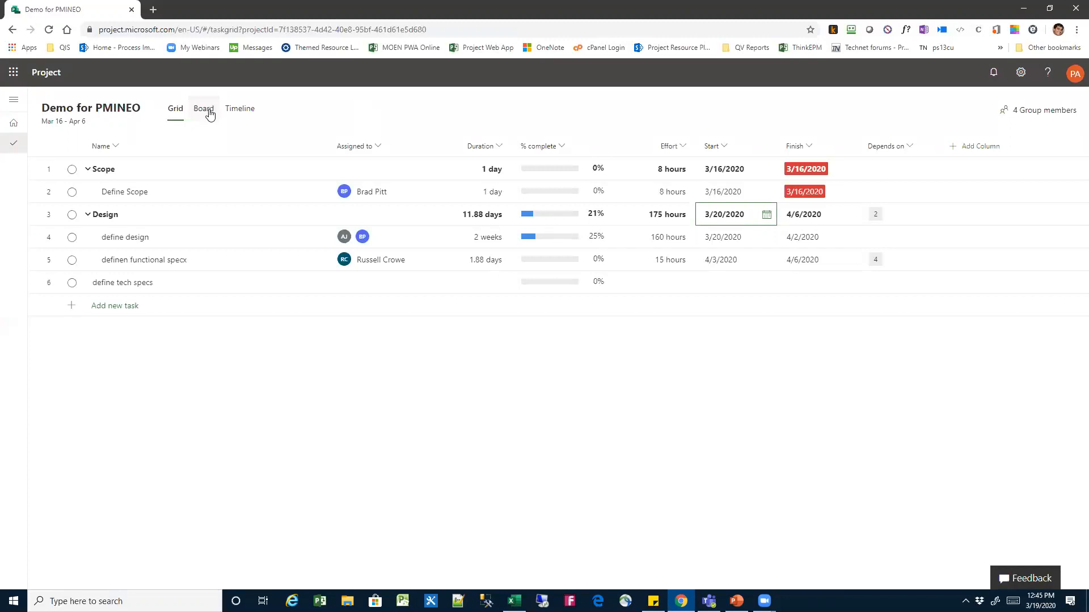
Show the project timeline with a wider task list and examine the task bars and dependency links
left_click(234, 109)
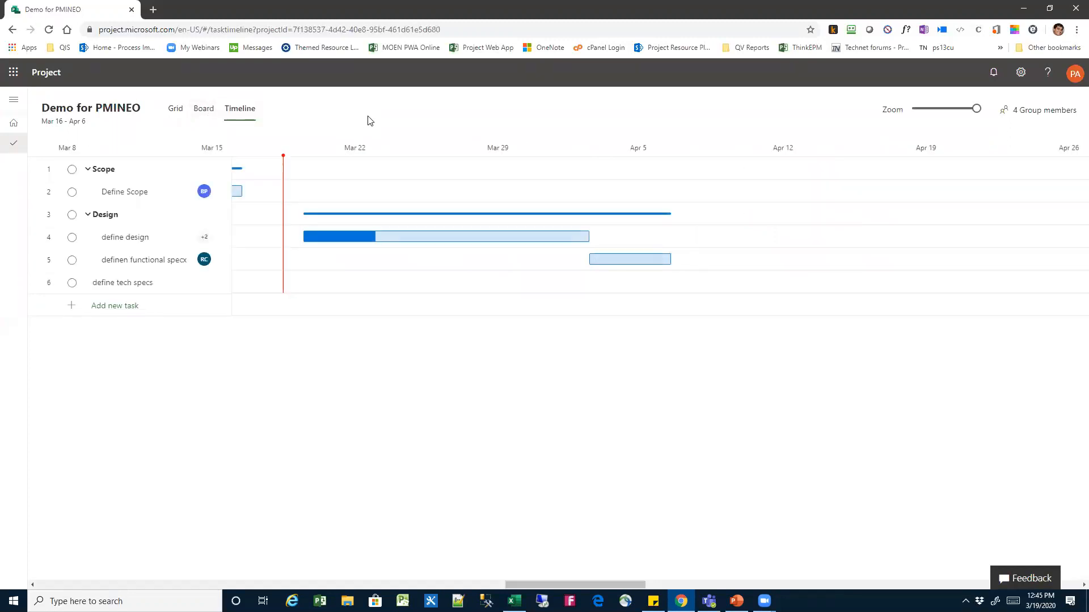
left_click_drag(232, 215, 332, 221)
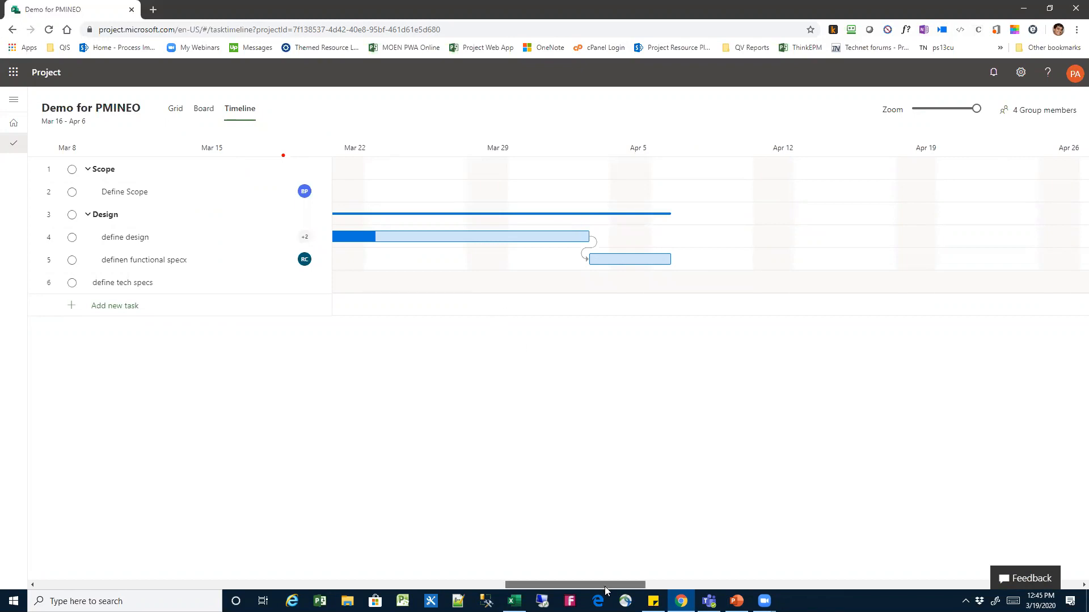
scroll(605, 591, "left", 5)
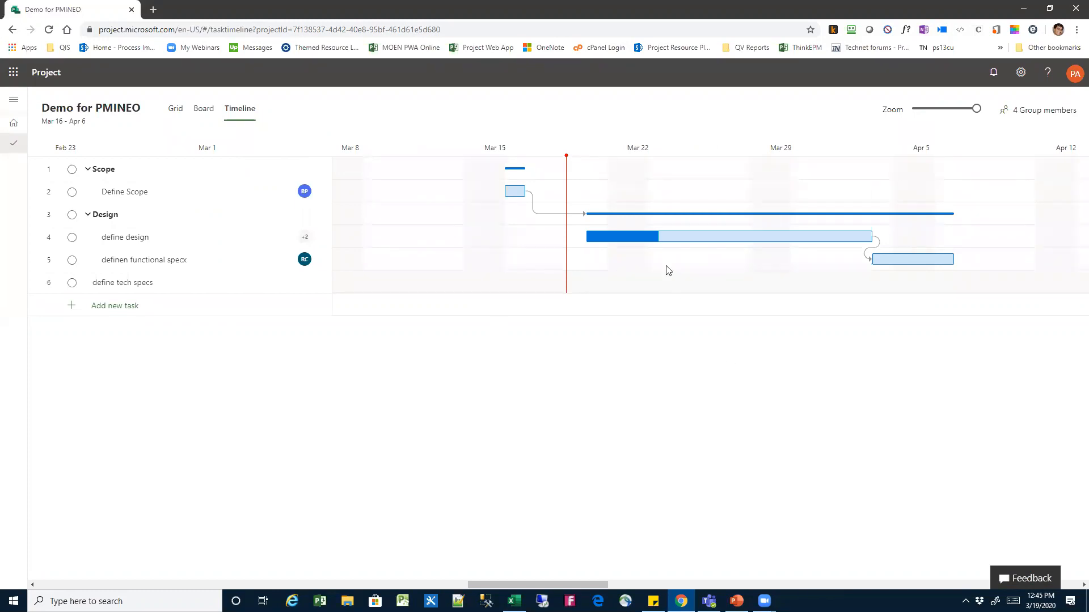
mouse_move(724, 242)
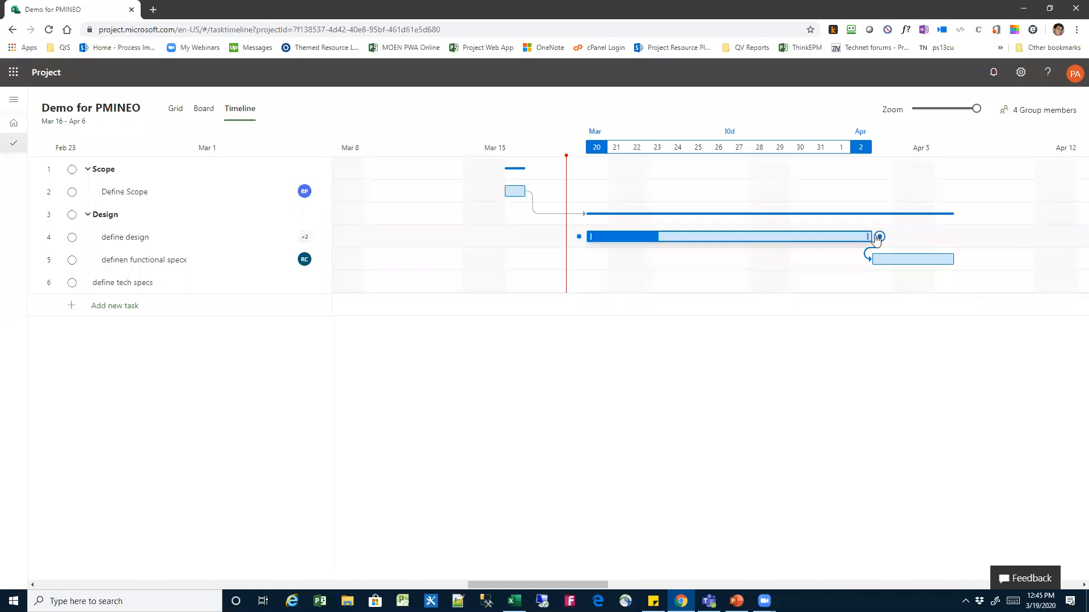
Return to the task grid and set the duration of define tech specs to 3 days
left_click(181, 287)
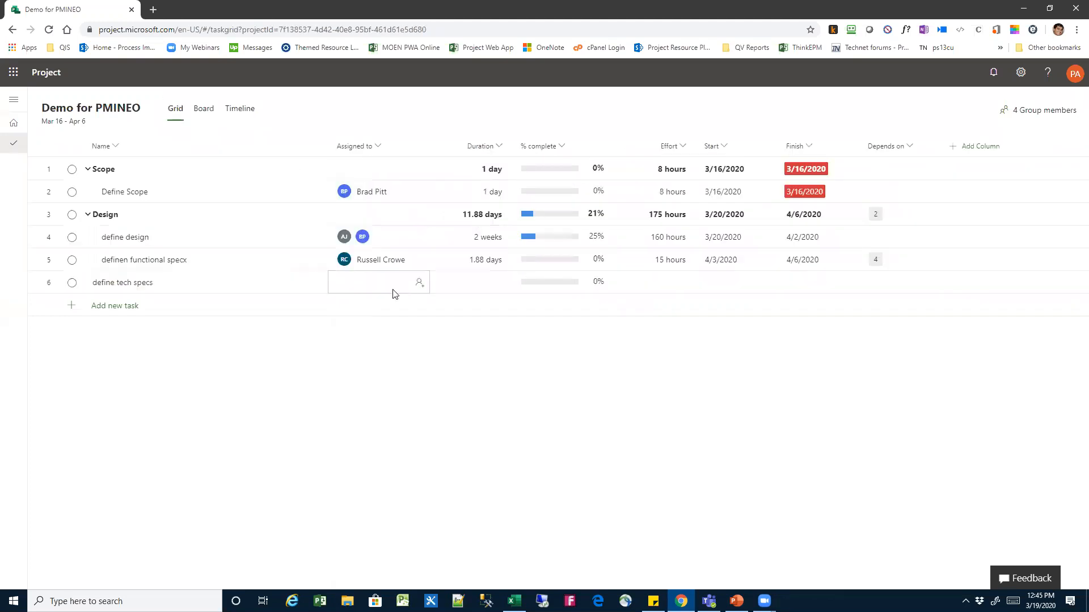
left_click(500, 285)
type("3d")
key("Return")
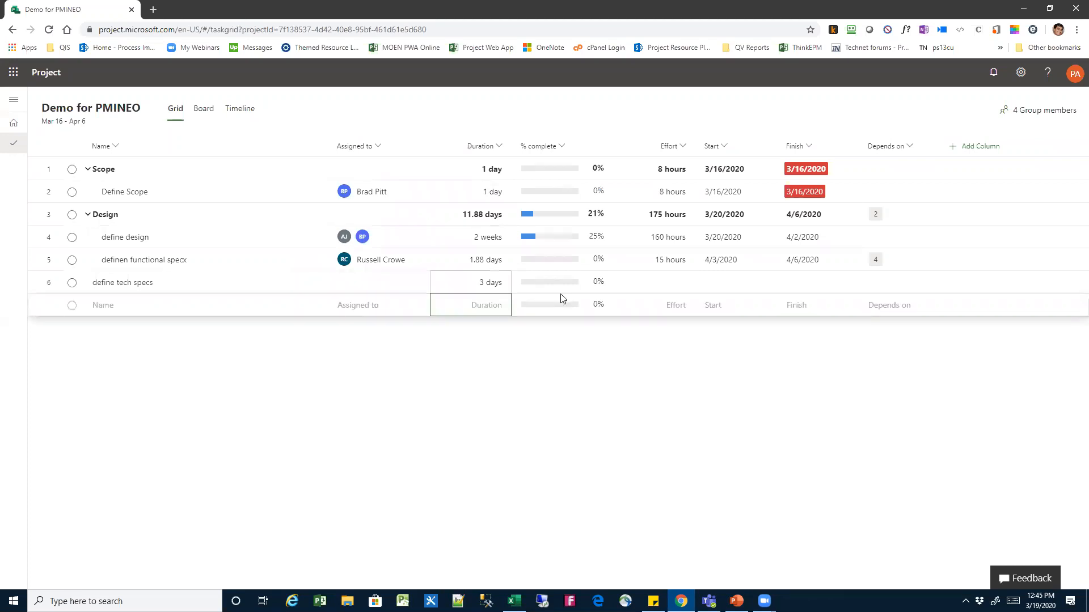
In the timeline, extend the define tech specs bar to 7 days and make it depend on definen functional specx
left_click(234, 109)
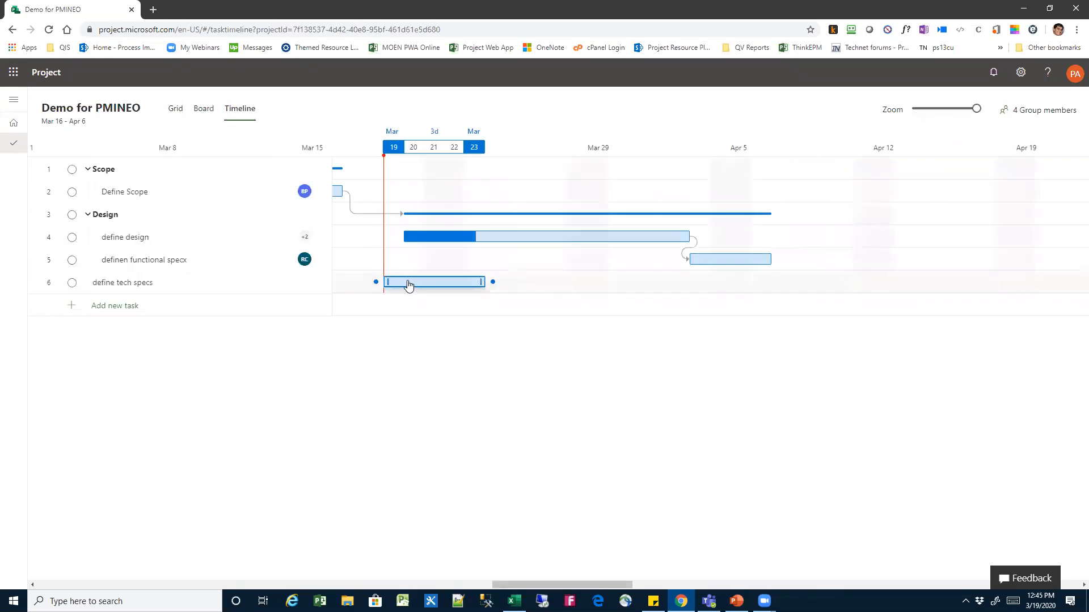
left_click_drag(475, 284, 618, 282)
mouse_move(766, 260)
left_click_drag(779, 259, 376, 282)
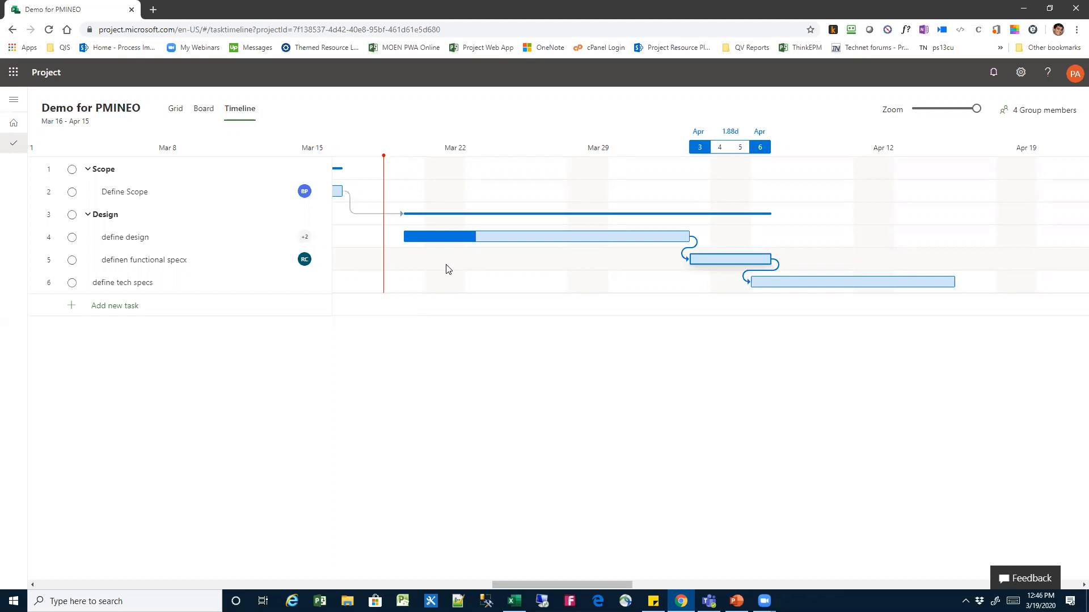
Move the define design bar on the timeline so it starts on 3/30/2020
left_click_drag(621, 245, 830, 272)
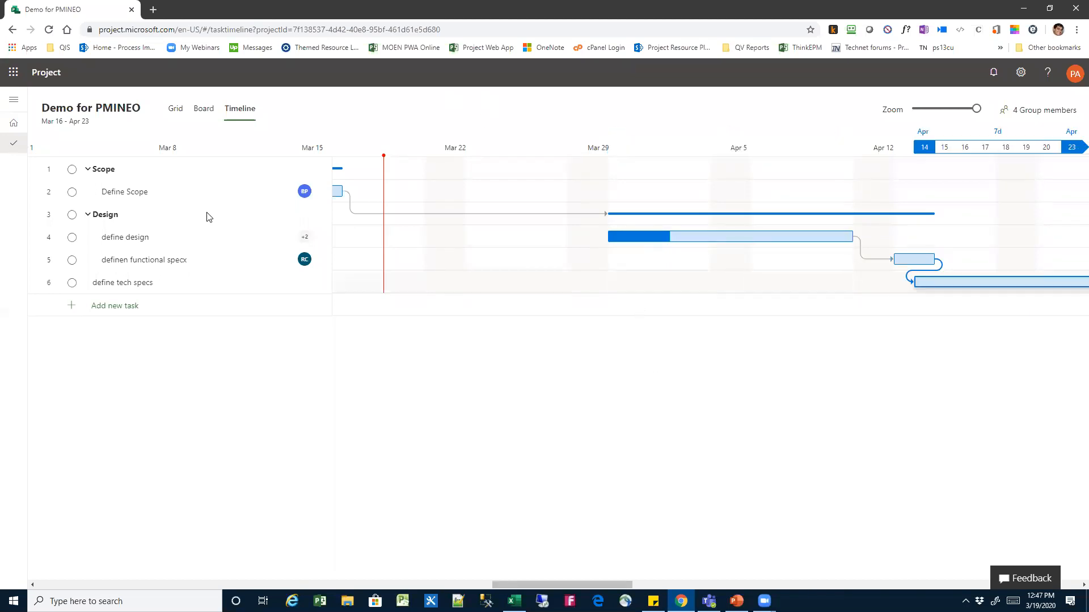
Switch to the board view and add two buckets named Sprint 1 and Sprinmt 2
left_click(200, 113)
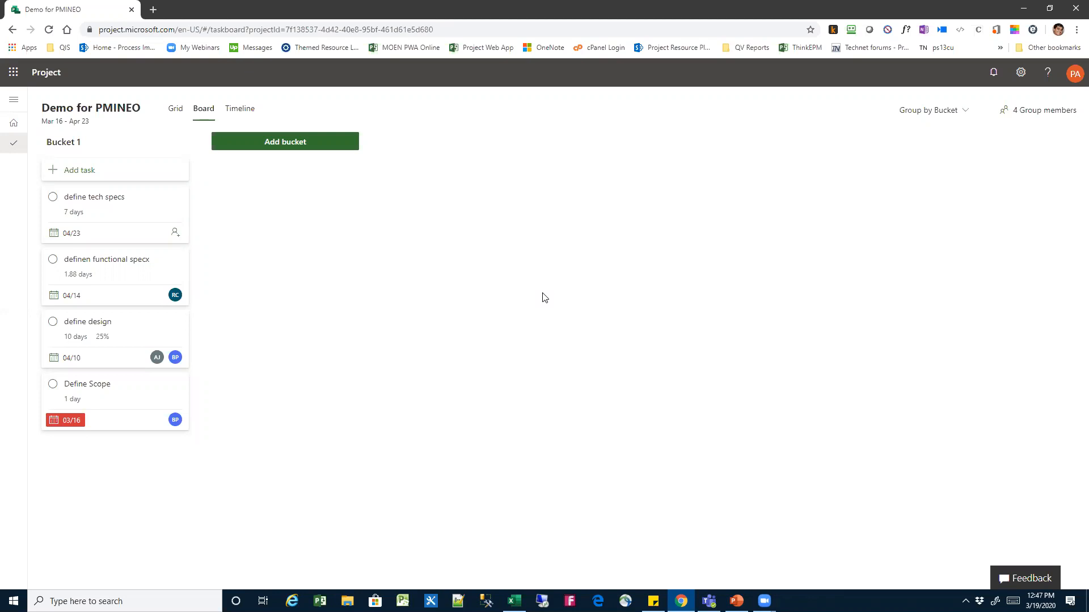
left_click(294, 147)
type("Sprint 1")
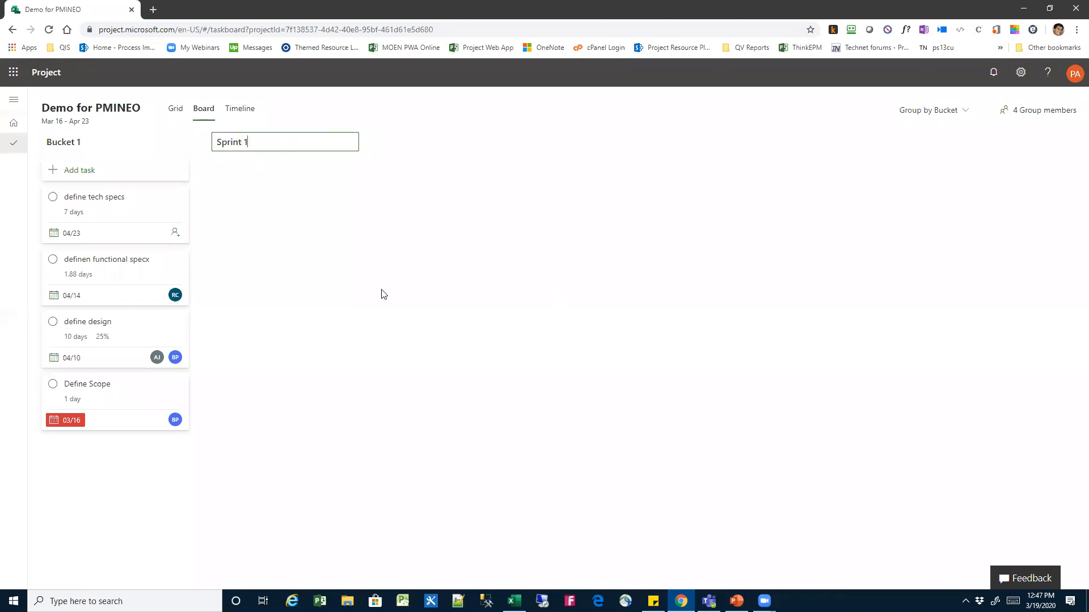
key("Return")
left_click(447, 146)
type("Sprinmt 2")
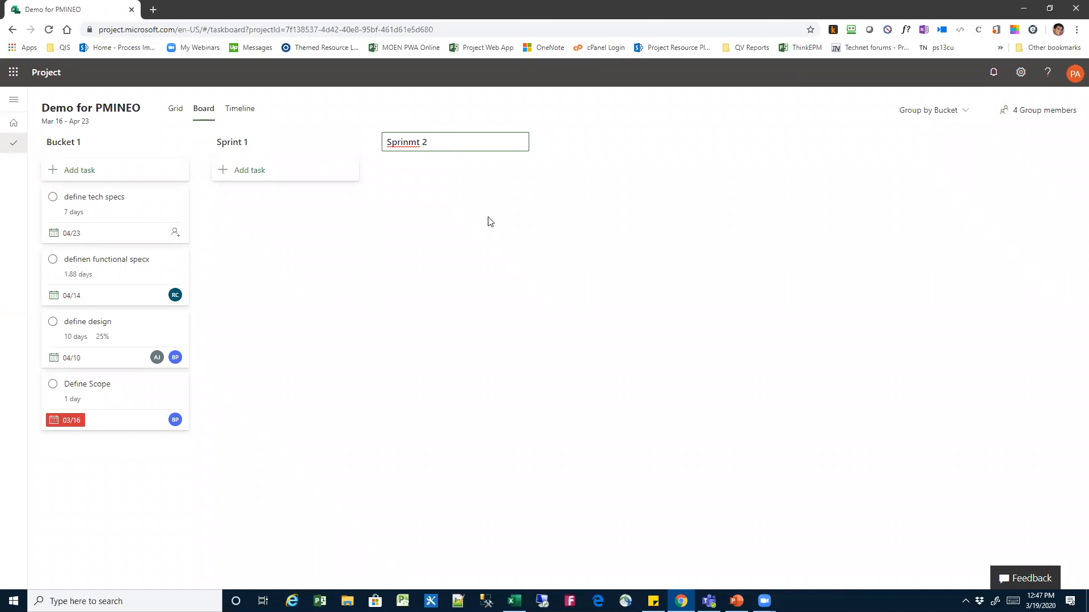
left_click(491, 222)
Move the define tech specs and Define Scope cards to Sprint 1 and the define design card to Sprinmt 2
left_click_drag(112, 202, 258, 175)
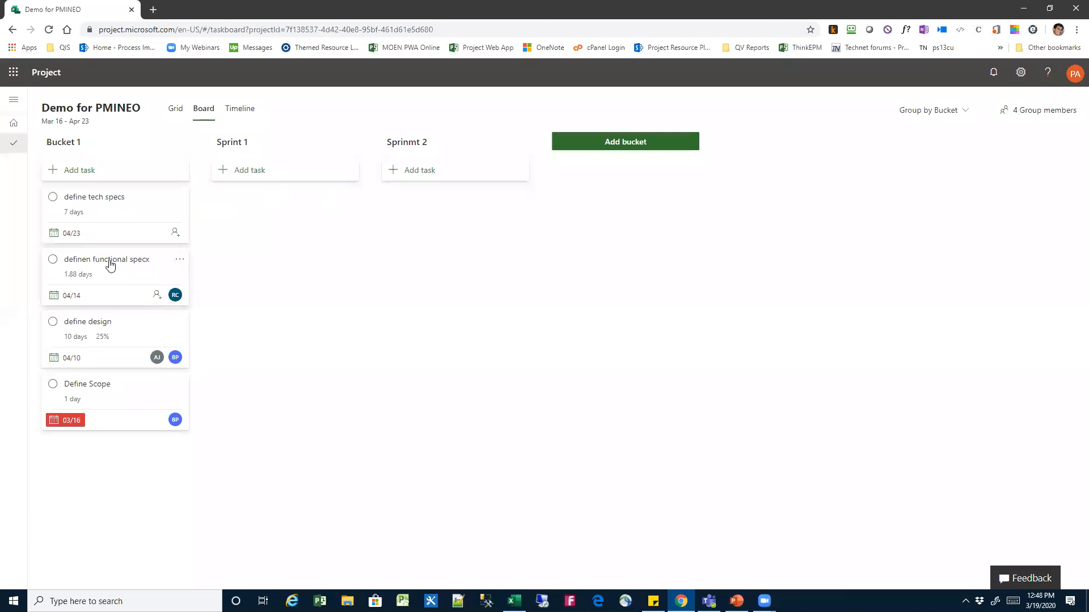
left_click_drag(93, 262, 435, 201)
left_click_drag(92, 265, 261, 276)
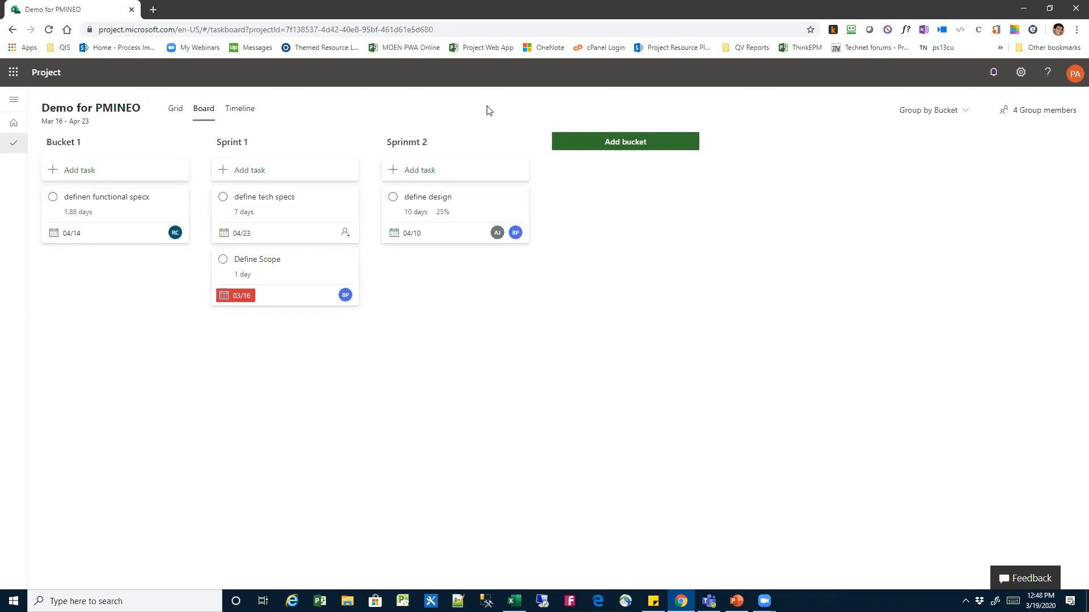
Group the board by progress and move the definen functional specx card to Completed
left_click(964, 112)
left_click(935, 155)
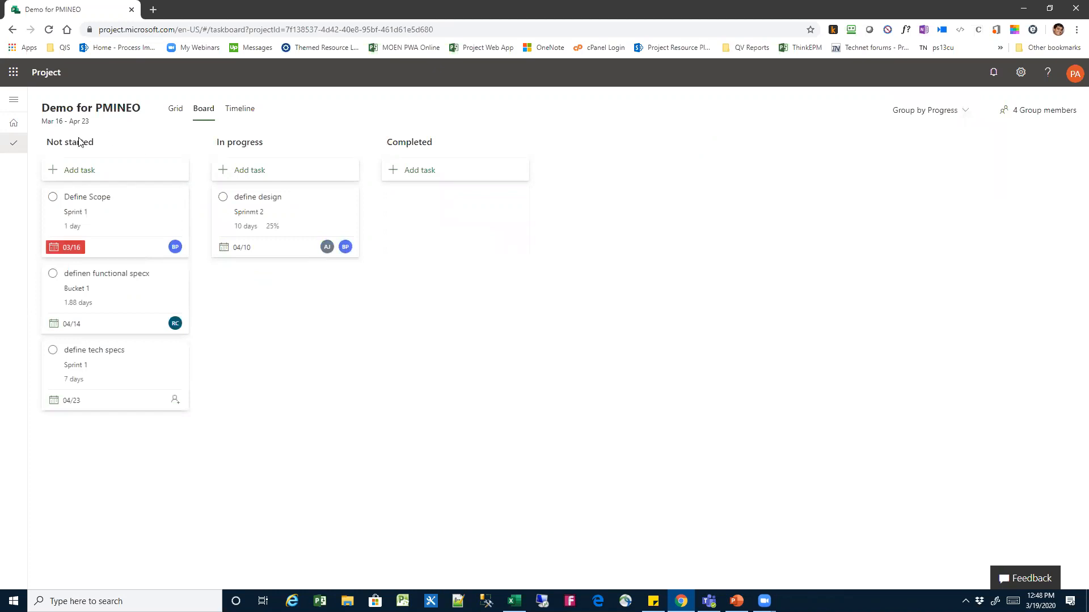
left_click_drag(95, 275, 431, 199)
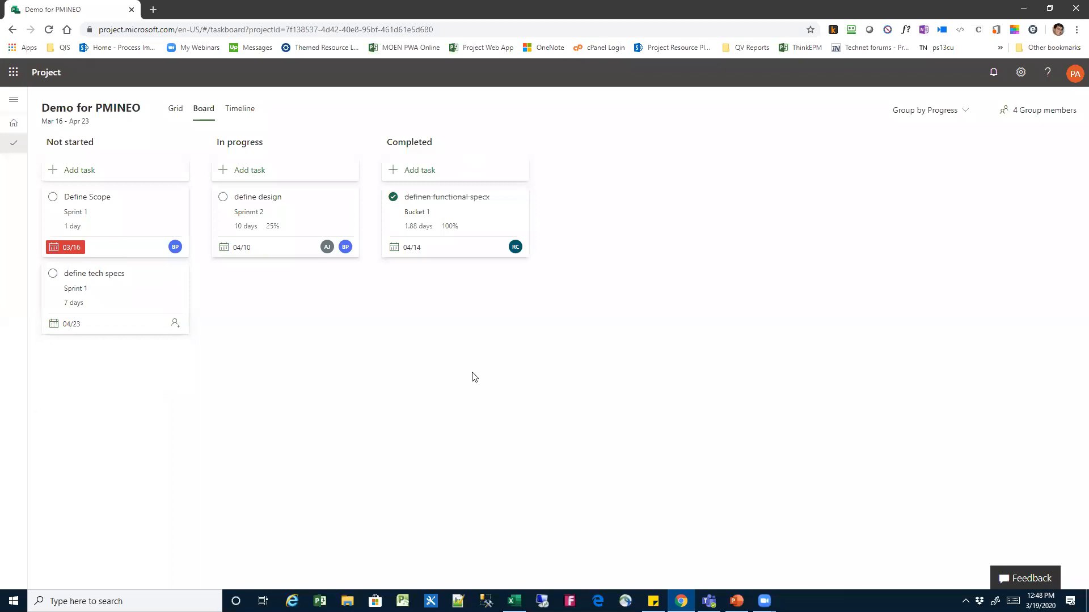
Check the completion status of definen functional specx in the task grid and return to the board
left_click(175, 111)
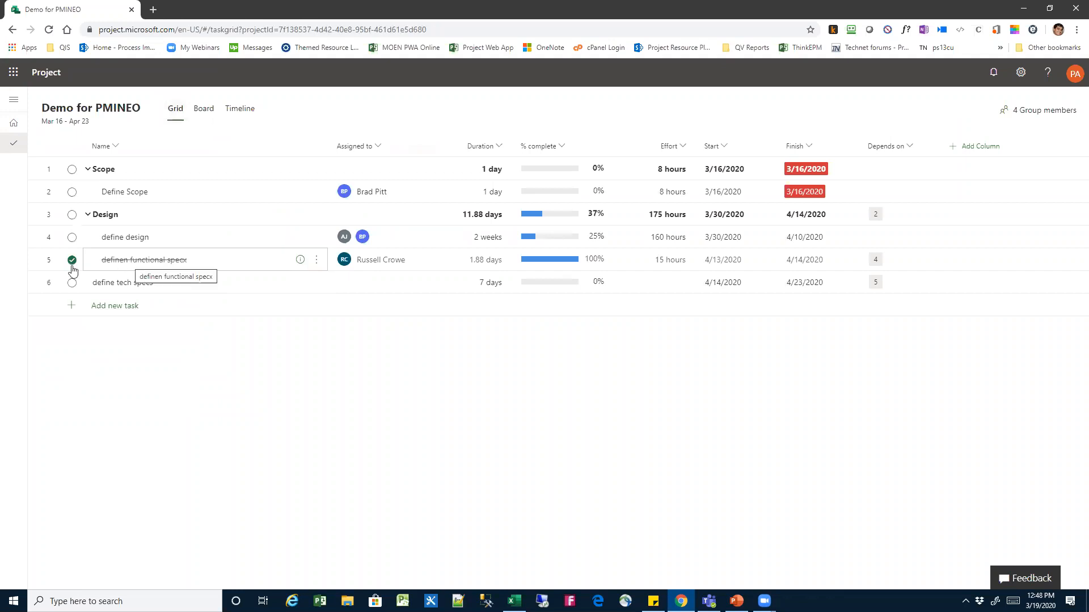
left_click(205, 108)
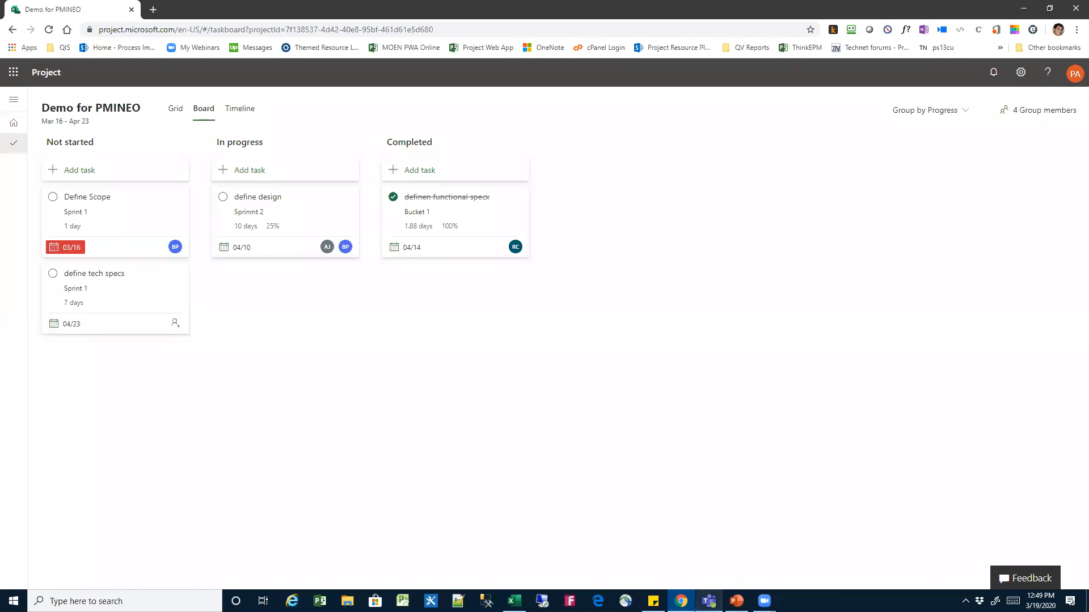
Switch to Microsoft Teams, maximize it and show the Schedule of the General channel in the Project Demo 1 team
left_click(708, 601)
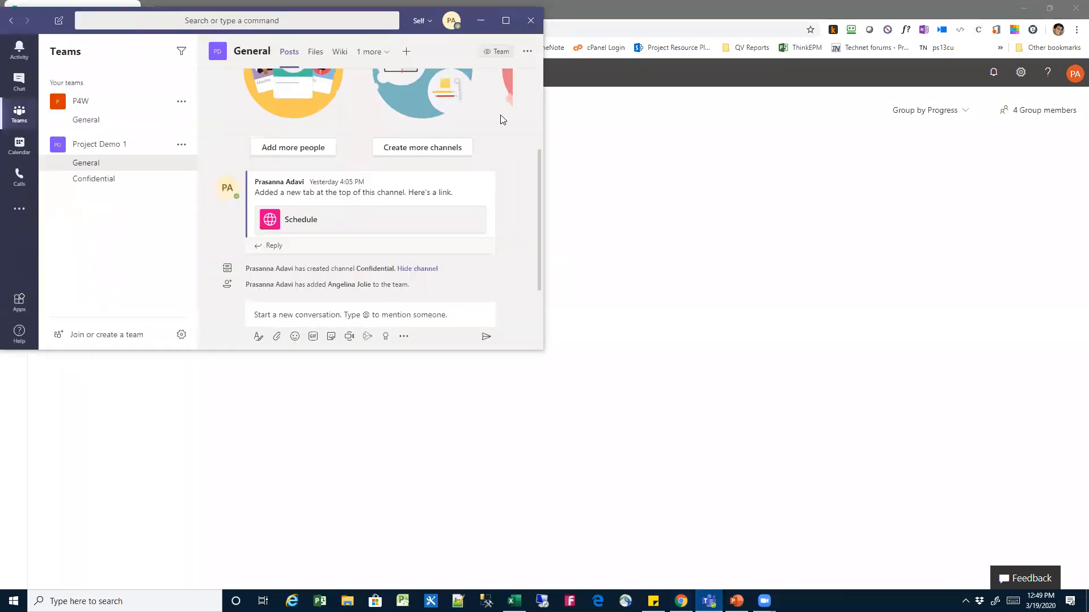
left_click(506, 21)
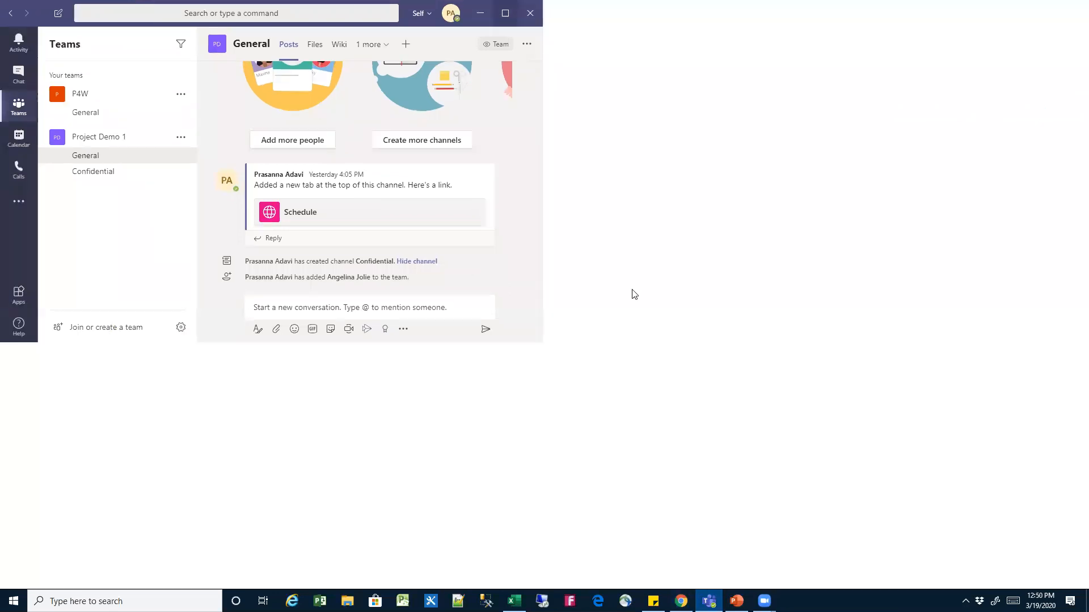
left_click(106, 139)
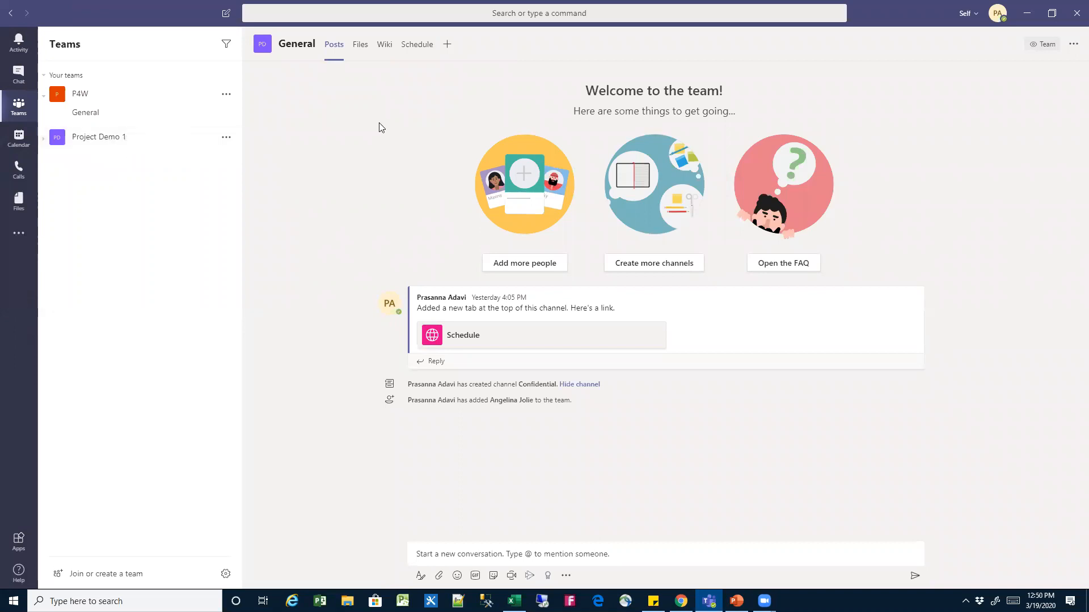
left_click(414, 51)
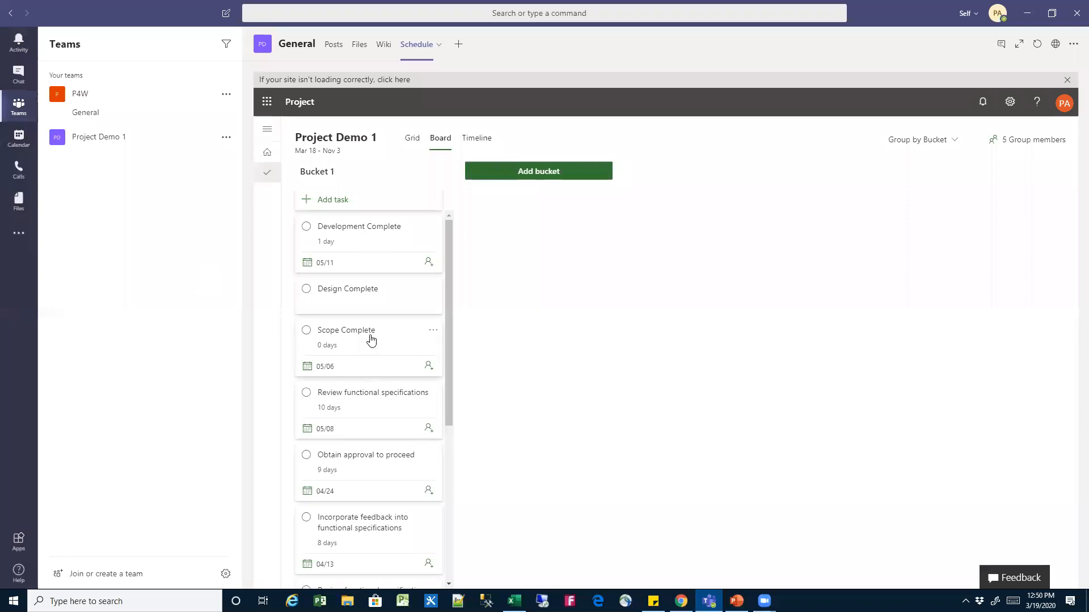
Add a bucket named b2 to the Project Demo 1 board and move the Development Complete card into it
left_click_drag(373, 335, 530, 195)
left_click(540, 178)
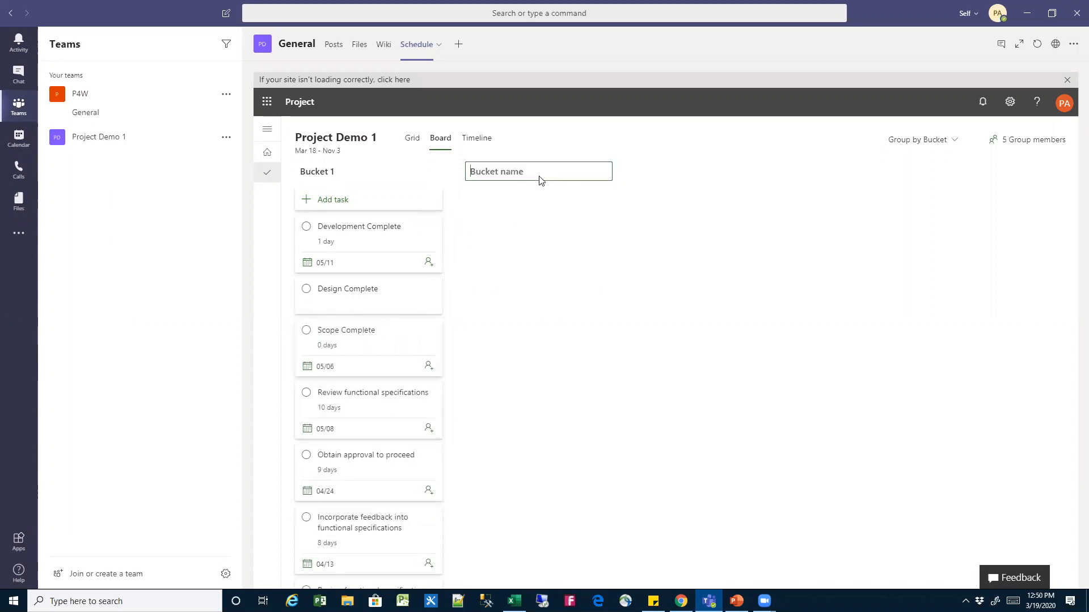
type("b2")
key("Return")
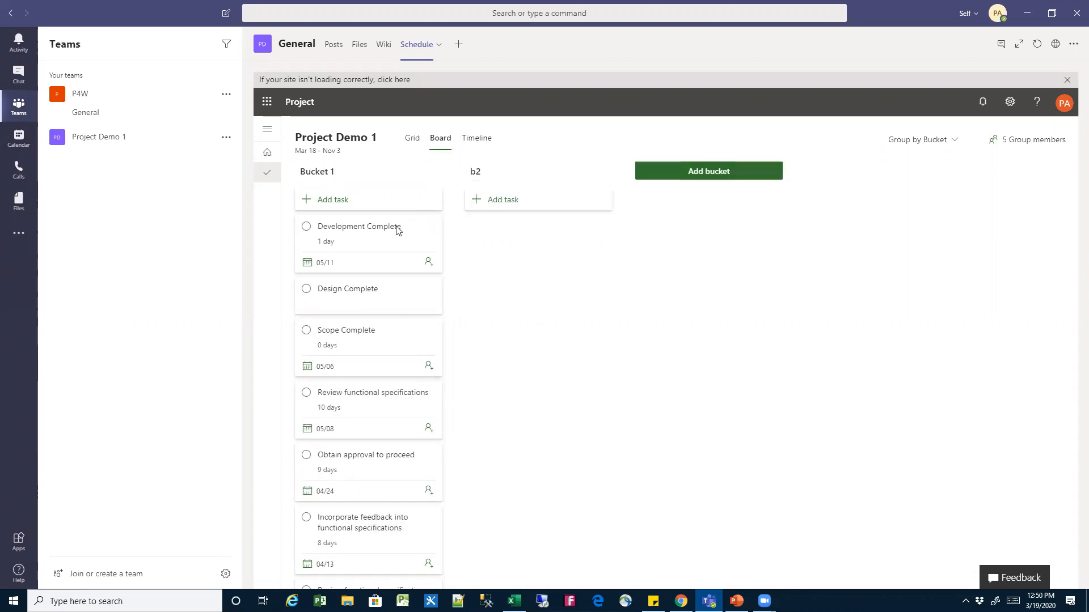
left_click_drag(374, 234, 544, 243)
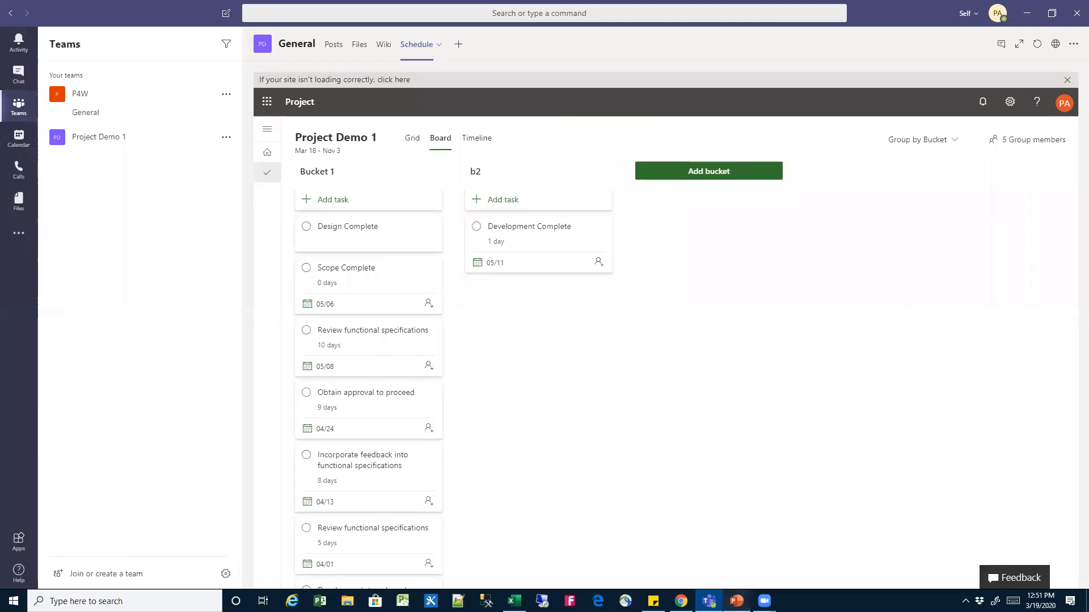
Switch to the PowerPoint presentation and show the Demo slide as a full-screen slide show
key("alt+Tab")
left_click(951, 585)
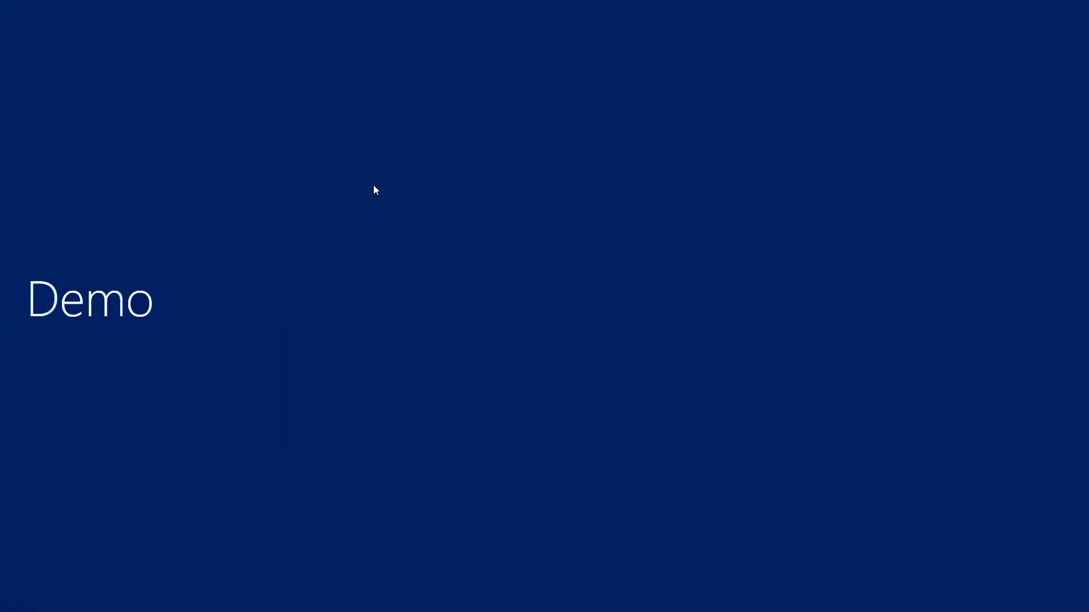